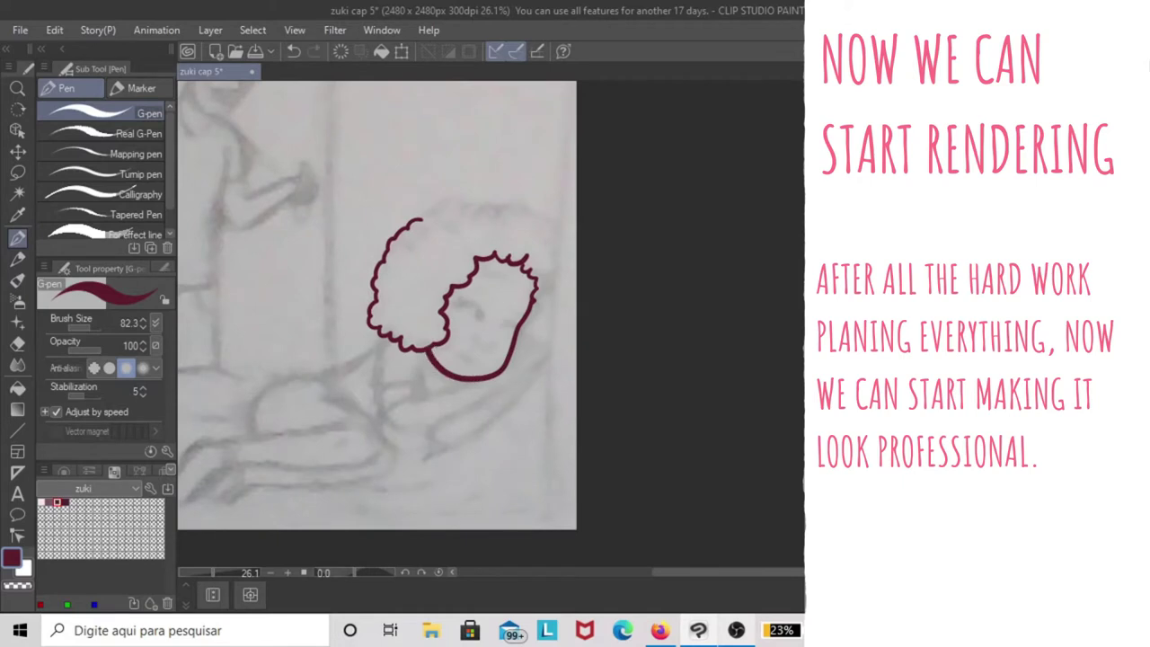
# - Redraw the outline of the woman's face and ink her eyes, eyebrows, nose and mouth over the sketch
pyautogui.scroll(4, 420, 329)
pyautogui.hotkey('ctrl', 'z')
pyautogui.moveTo(680, 243)
pyautogui.mouseDown()
pyautogui.moveTo(626, 376)
pyautogui.moveTo(539, 437)
pyautogui.moveTo(424, 377)
pyautogui.mouseUp()
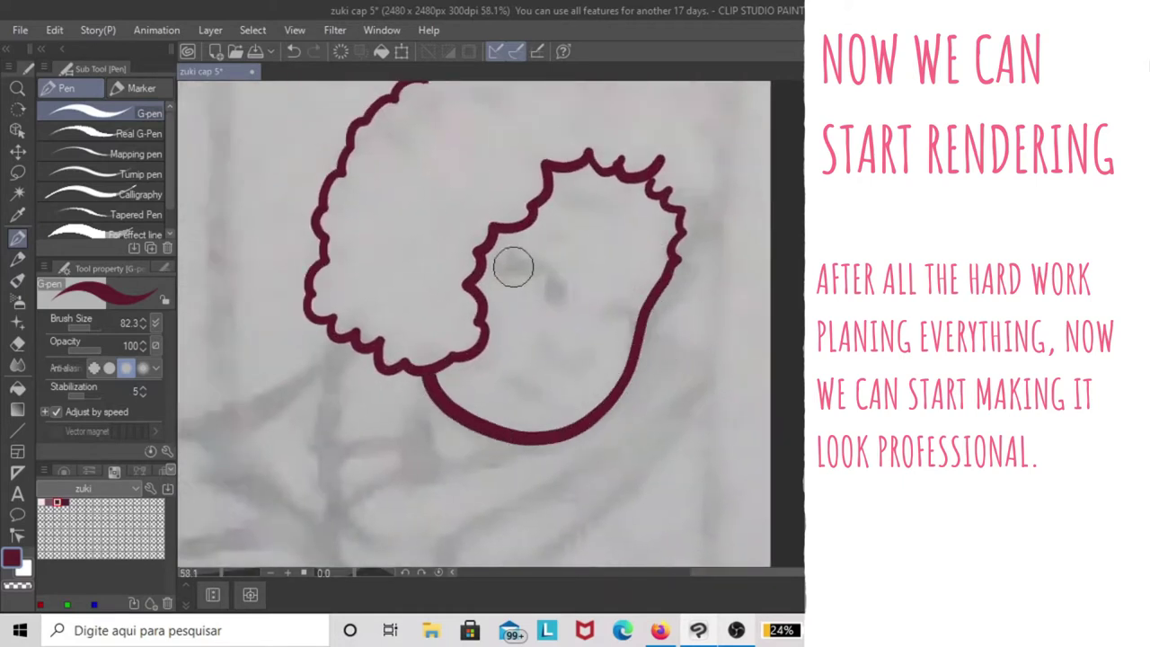
pyautogui.moveTo(502, 275)
pyautogui.mouseDown()
pyautogui.moveTo(545, 265)
pyautogui.moveTo(548, 281)
pyautogui.moveTo(631, 321)
pyautogui.moveTo(495, 266)
pyautogui.moveTo(642, 321)
pyautogui.moveTo(558, 249)
pyautogui.mouseUp()
pyautogui.moveTo(593, 314); pyautogui.dragTo(618, 306)
pyautogui.moveTo(550, 226)
pyautogui.mouseDown()
pyautogui.moveTo(600, 228)
pyautogui.moveTo(643, 274)
pyautogui.mouseUp()
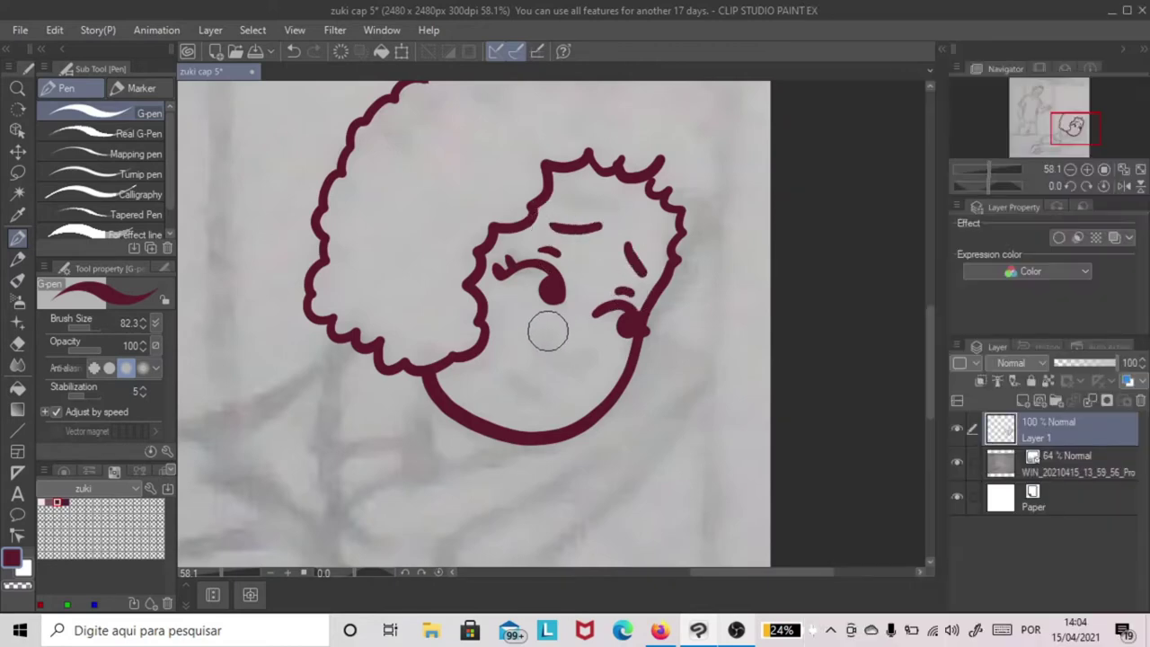
pyautogui.moveTo(545, 335); pyautogui.dragTo(581, 339)
# - Ink the woman's shirt sleeve and the bent arm with its hand resting under her cheek
pyautogui.moveTo(974, 168); pyautogui.dragTo(954, 168)
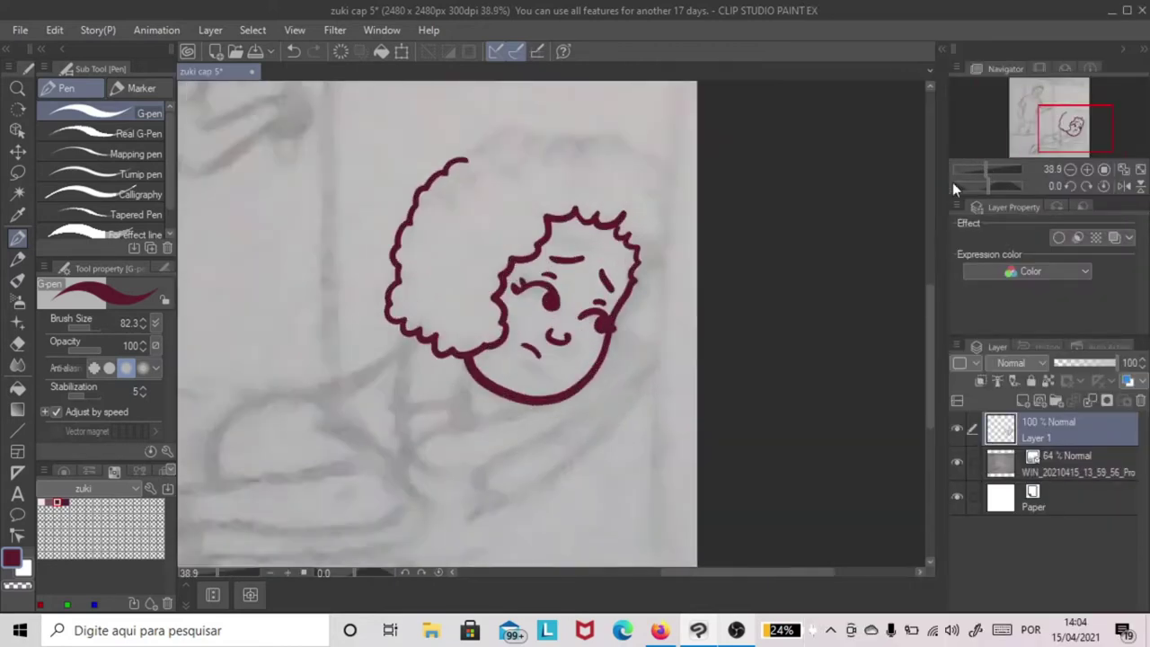
pyautogui.moveTo(409, 309)
pyautogui.mouseDown()
pyautogui.moveTo(403, 359)
pyautogui.moveTo(473, 363)
pyautogui.mouseUp()
pyautogui.moveTo(415, 386); pyautogui.dragTo(561, 396)
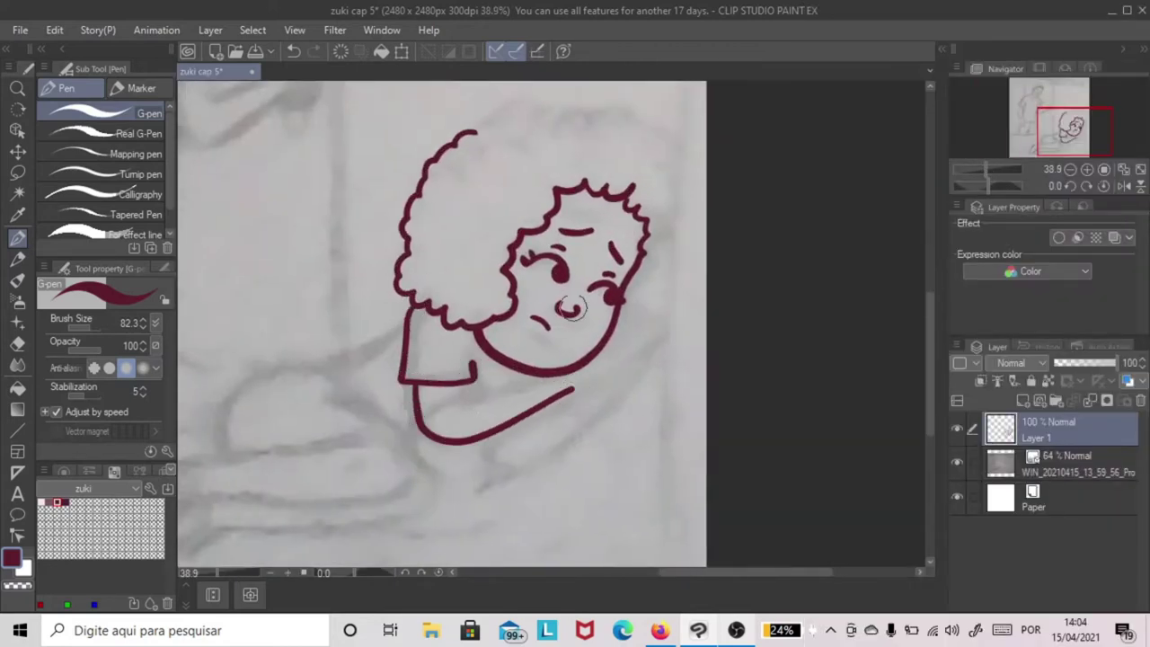
pyautogui.moveTo(453, 386); pyautogui.dragTo(608, 347)
pyautogui.moveTo(561, 395); pyautogui.dragTo(598, 351)
pyautogui.moveTo(629, 315); pyautogui.dragTo(613, 329)
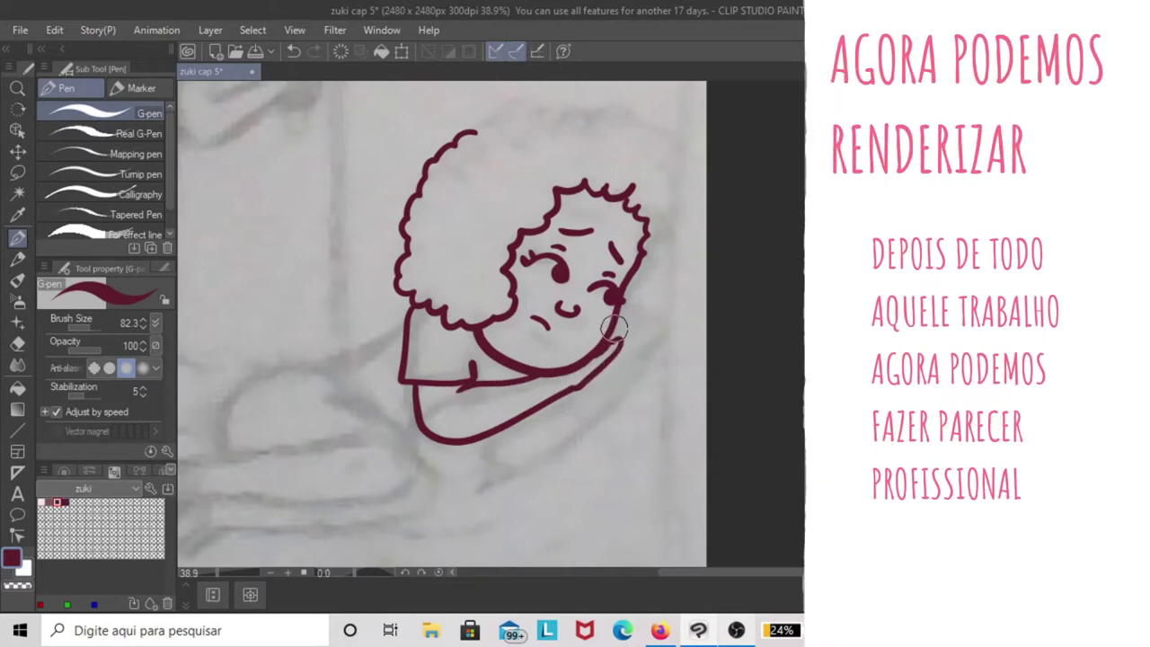
# - Ink the woman's back and rounded hip, then the shirt hem and the thigh ending in the bent knee
pyautogui.hscroll(-5, 583, 342)
pyautogui.moveTo(543, 324)
pyautogui.mouseDown()
pyautogui.moveTo(591, 318)
pyautogui.moveTo(614, 290)
pyautogui.moveTo(518, 320)
pyautogui.moveTo(437, 382)
pyautogui.mouseUp()
pyautogui.moveTo(580, 361); pyautogui.dragTo(628, 395)
pyautogui.hotkey('ctrl', 'z')
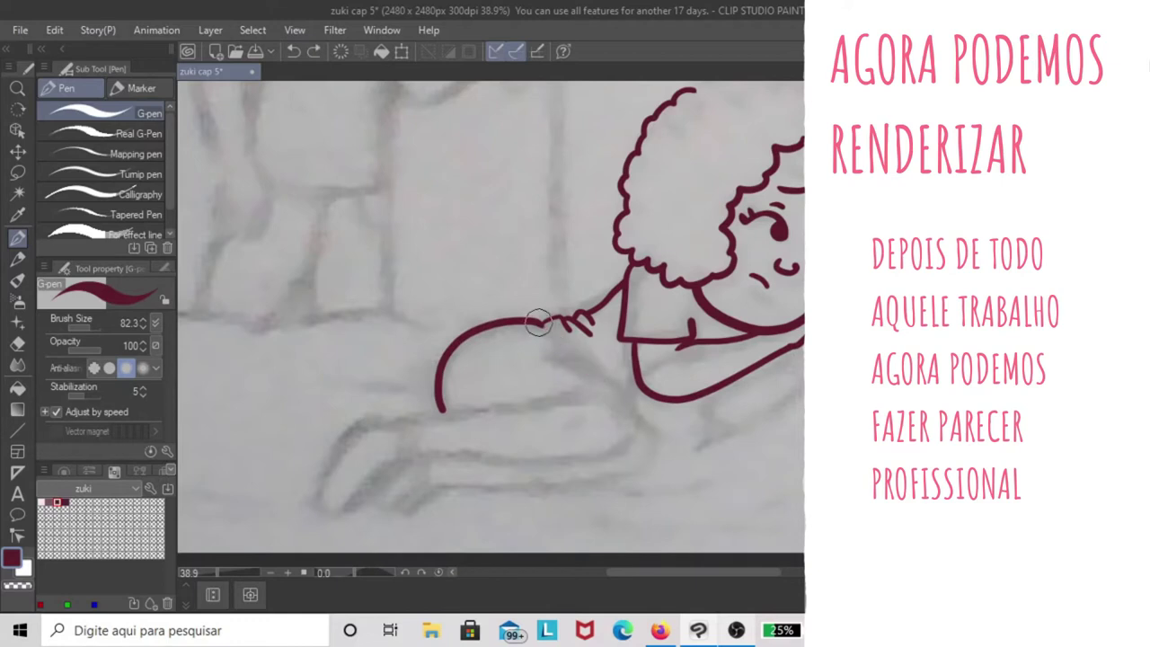
pyautogui.moveTo(543, 323)
pyautogui.mouseDown()
pyautogui.moveTo(590, 370)
pyautogui.moveTo(602, 456)
pyautogui.mouseUp()
pyautogui.moveTo(440, 412); pyautogui.dragTo(601, 397)
pyautogui.moveTo(598, 419); pyautogui.dragTo(591, 434)
# - Ink the woman's second forearm below the first and the lower edge of the pillow
pyautogui.moveTo(600, 396)
pyautogui.mouseDown()
pyautogui.moveTo(620, 395)
pyautogui.moveTo(631, 424)
pyautogui.moveTo(488, 342)
pyautogui.moveTo(495, 371)
pyautogui.mouseUp()
pyautogui.moveTo(400, 430); pyautogui.dragTo(557, 360)
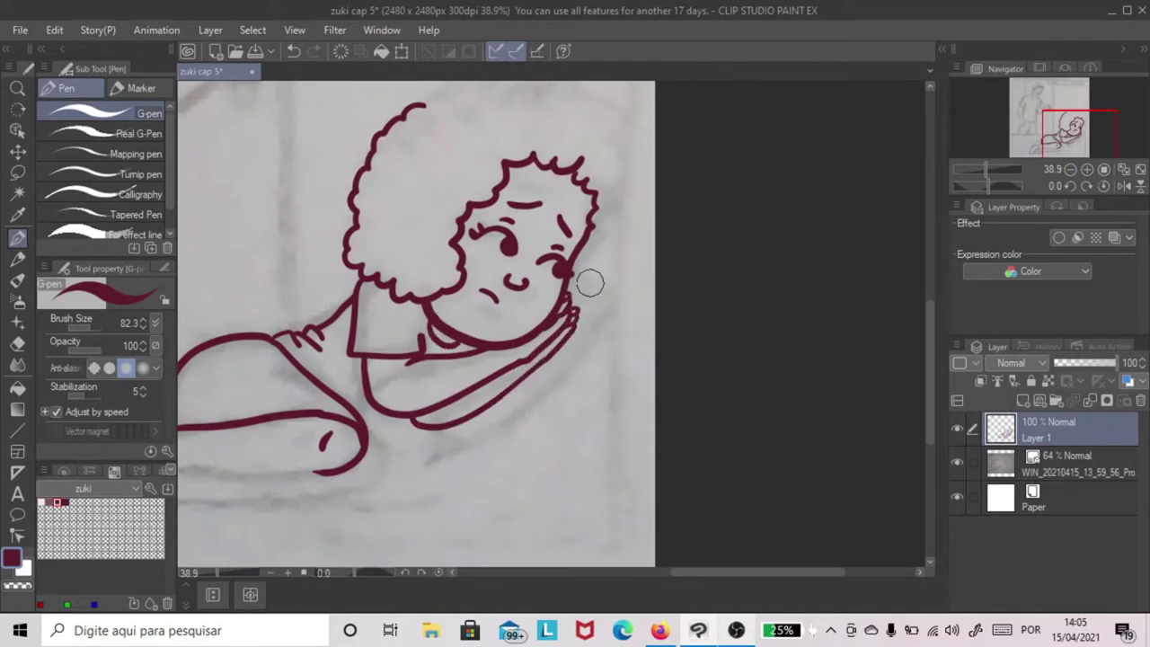
pyautogui.moveTo(467, 422); pyautogui.dragTo(625, 398)
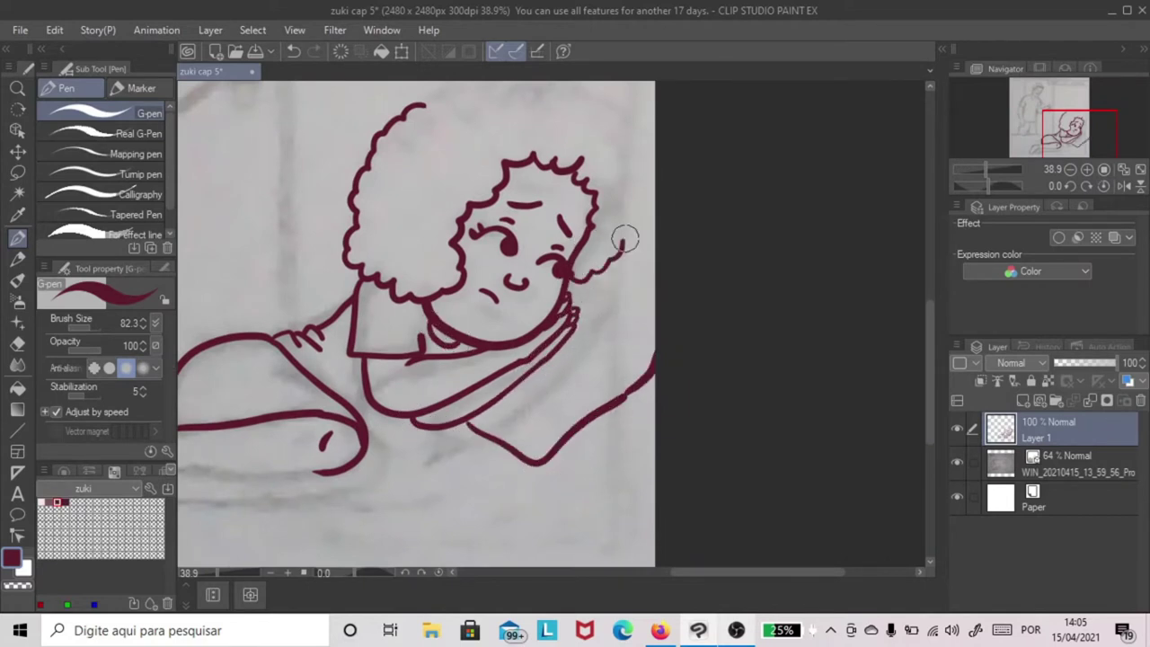
# - Close the curly outline of the woman's hair and add the pillow's crease lines beneath her head and arm
pyautogui.moveTo(620, 158); pyautogui.dragTo(581, 280)
pyautogui.moveTo(384, 225)
pyautogui.mouseDown()
pyautogui.moveTo(500, 206)
pyautogui.moveTo(588, 277)
pyautogui.mouseUp()
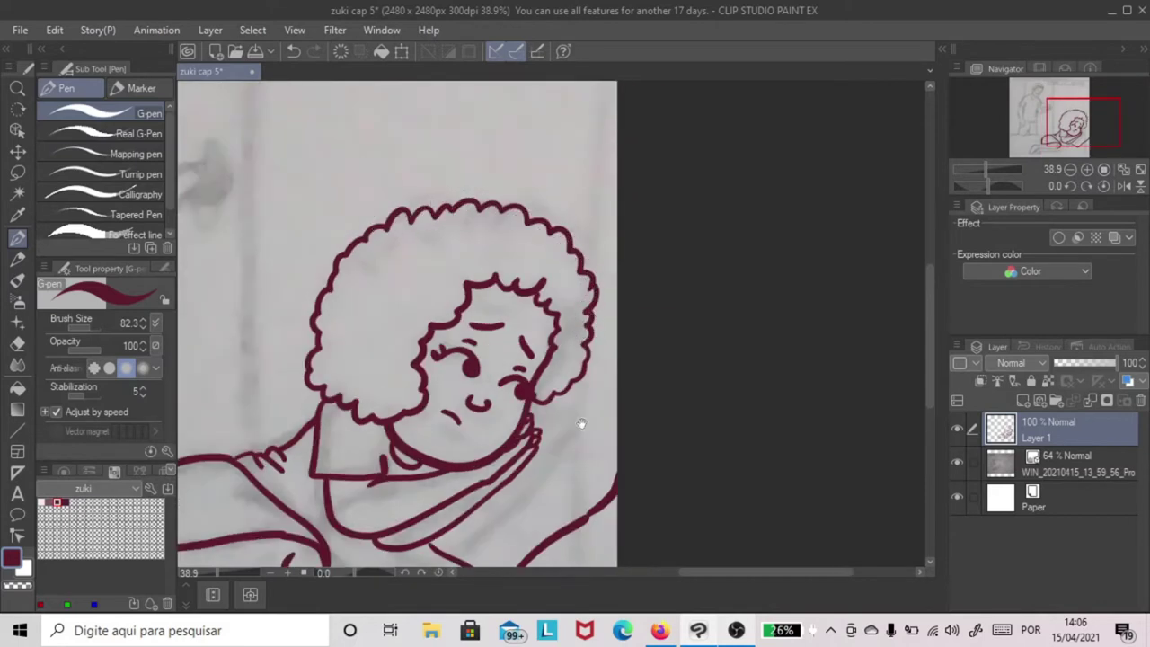
pyautogui.moveTo(581, 423); pyautogui.dragTo(653, 390)
pyautogui.moveTo(589, 435); pyautogui.dragTo(562, 485)
pyautogui.moveTo(596, 493); pyautogui.dragTo(644, 466)
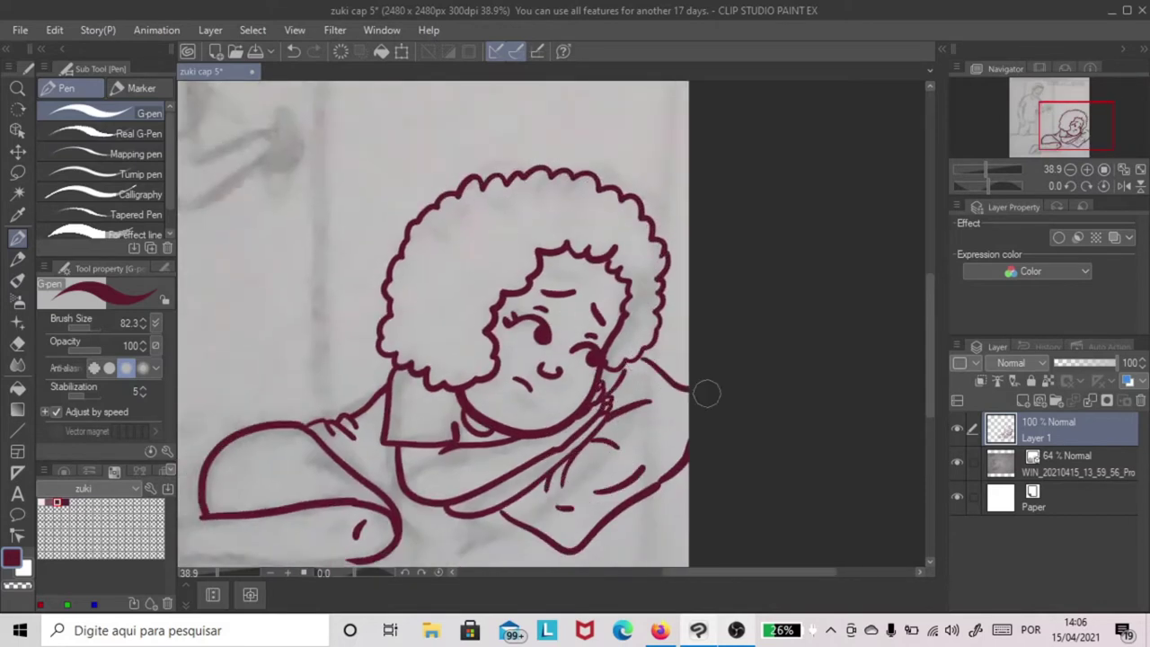
# - Add crease lines to the woman's shirt at the waist and ink the second knee behind the first
pyautogui.moveTo(377, 475); pyautogui.dragTo(545, 378)
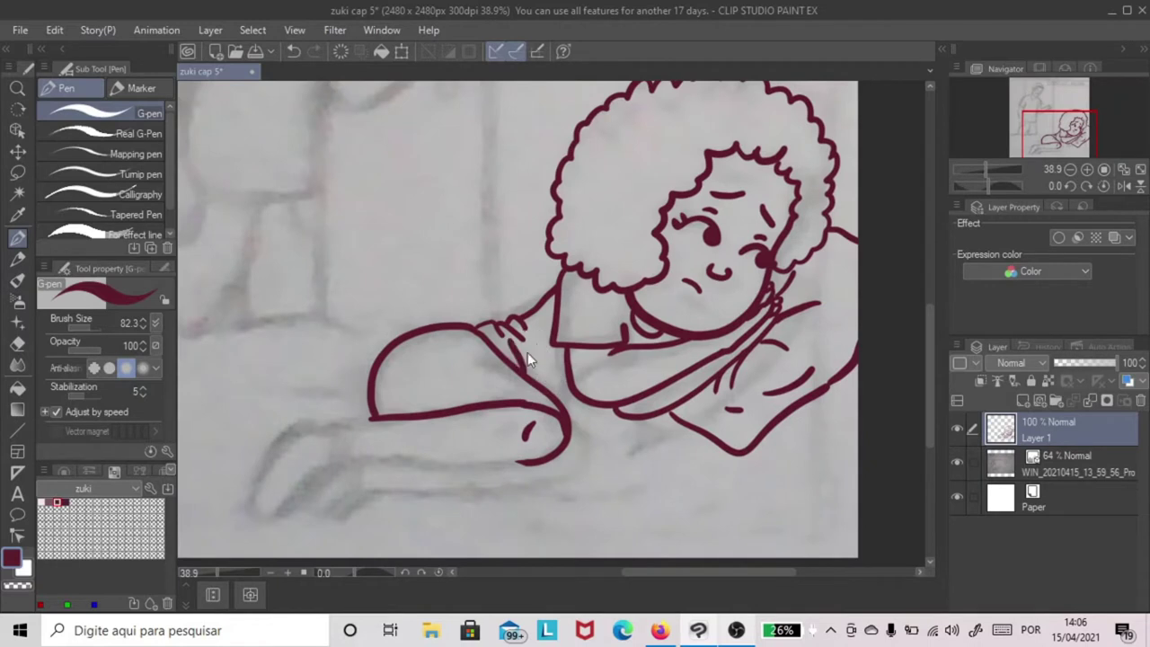
pyautogui.moveTo(529, 337); pyautogui.dragTo(543, 382)
pyautogui.moveTo(555, 361)
pyautogui.mouseDown()
pyautogui.moveTo(569, 420)
pyautogui.moveTo(593, 406)
pyautogui.moveTo(592, 438)
pyautogui.moveTo(507, 436)
pyautogui.moveTo(523, 418)
pyautogui.moveTo(467, 480)
pyautogui.mouseUp()
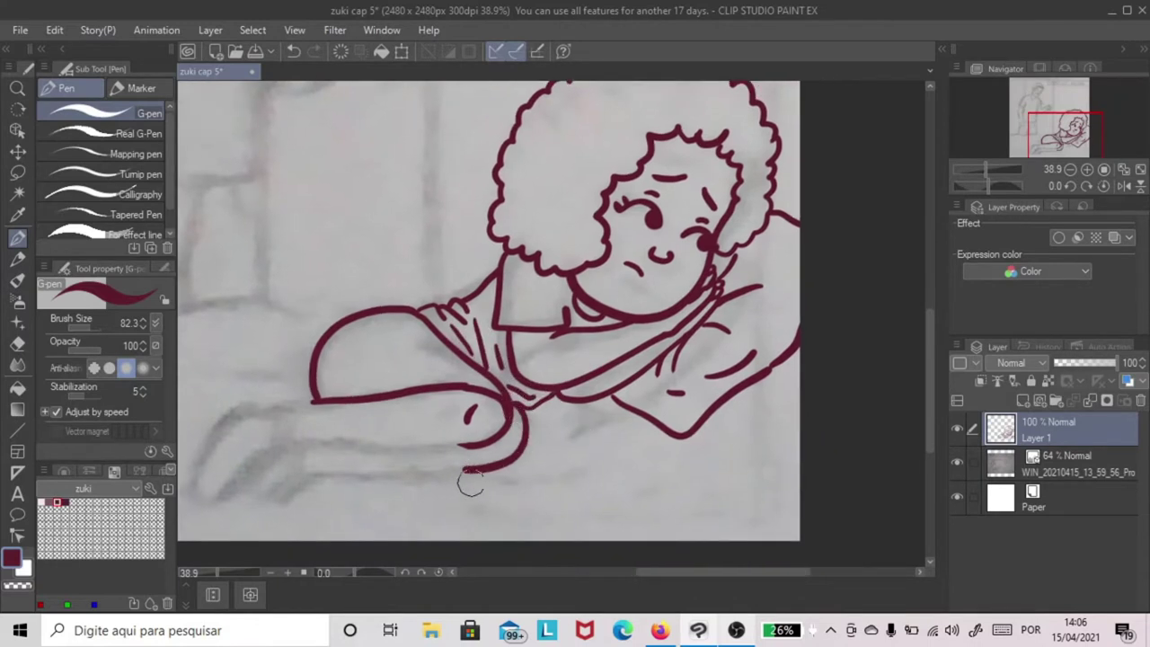
pyautogui.hotkey('ctrl', 'z')
pyautogui.moveTo(511, 406); pyautogui.dragTo(501, 465)
# - Ink the lower edge of the woman's upper shin and the sock cuff at its ankle
pyautogui.moveTo(592, 473); pyautogui.dragTo(693, 444)
pyautogui.moveTo(415, 411); pyautogui.dragTo(486, 414)
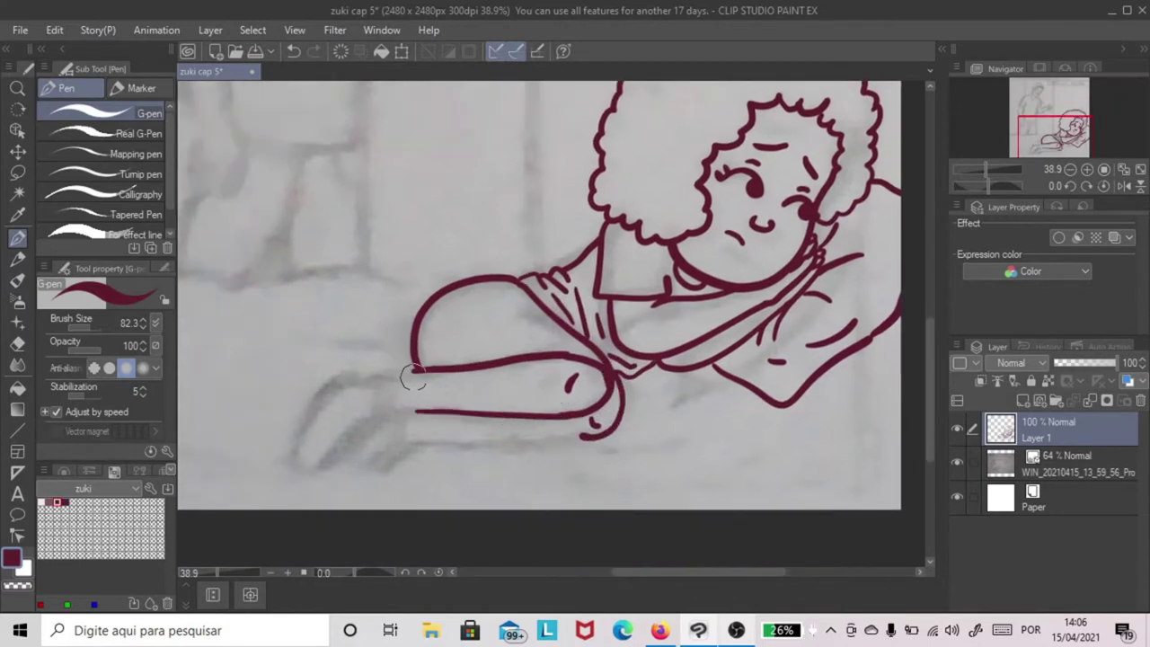
pyautogui.hotkey('ctrl', 'z')
pyautogui.moveTo(411, 407); pyautogui.dragTo(550, 414)
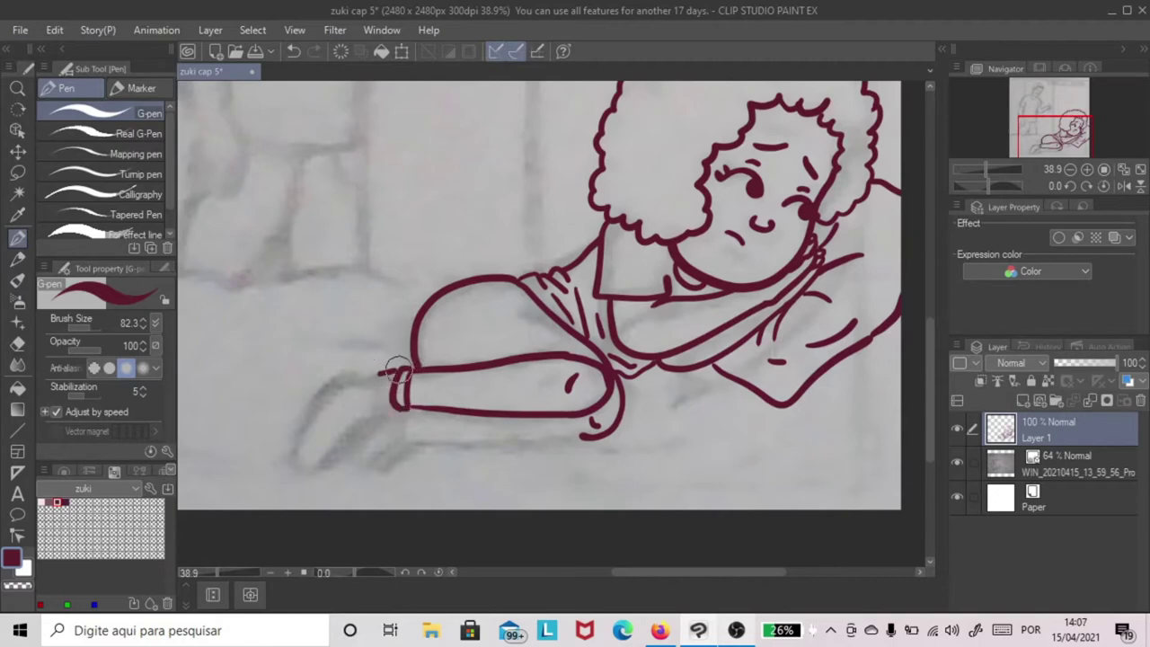
pyautogui.hotkey('ctrl', 'z')
pyautogui.moveTo(404, 370)
pyautogui.mouseDown()
pyautogui.moveTo(367, 374)
pyautogui.moveTo(338, 411)
pyautogui.moveTo(343, 473)
pyautogui.moveTo(388, 409)
pyautogui.mouseUp()
# - Ink the woman's other lower leg with its sock cuff and both feet
pyautogui.moveTo(986, 168)
pyautogui.mouseDown()
pyautogui.moveTo(974, 167)
pyautogui.moveTo(986, 168)
pyautogui.mouseUp()
pyautogui.moveTo(416, 438); pyautogui.dragTo(540, 438)
pyautogui.moveTo(986, 168); pyautogui.dragTo(988, 168)
pyautogui.moveTo(543, 456); pyautogui.dragTo(504, 537)
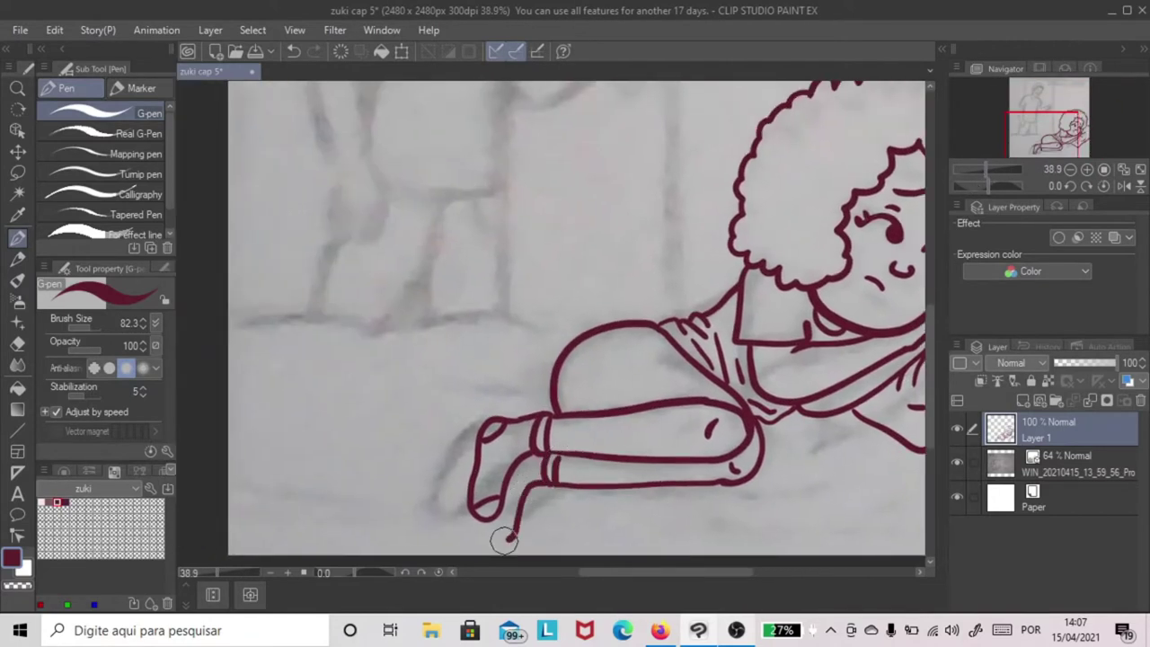
# - Ink the outline of the standing man's head with his ear
pyautogui.moveTo(986, 168); pyautogui.dragTo(979, 168)
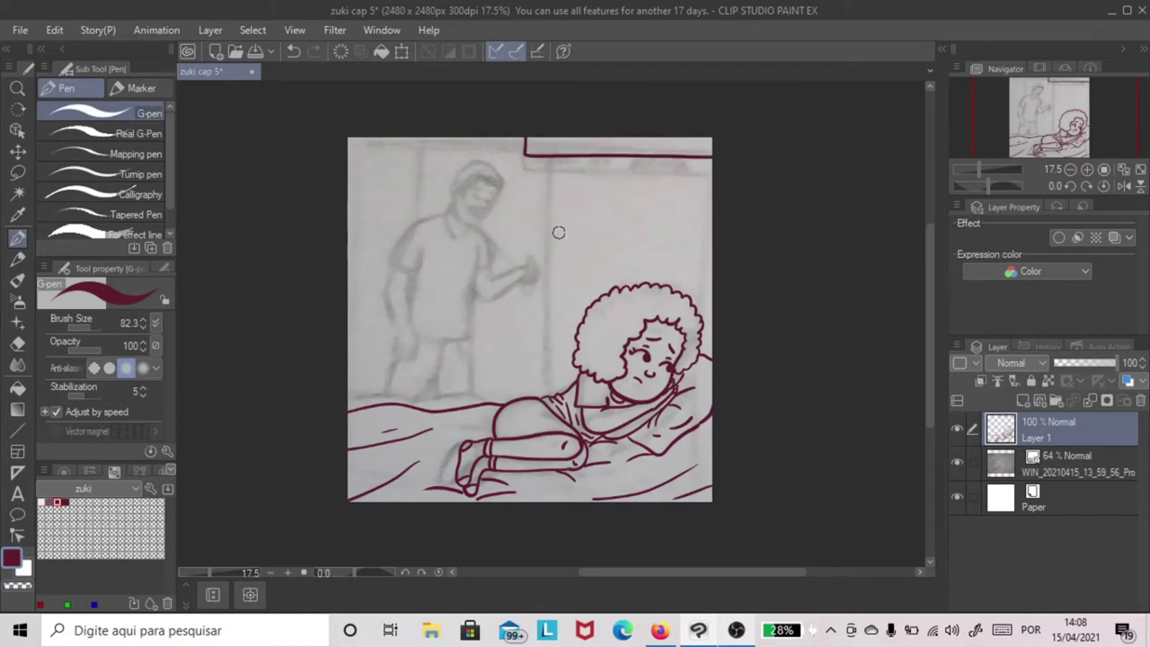
pyautogui.moveTo(979, 169); pyautogui.dragTo(986, 169)
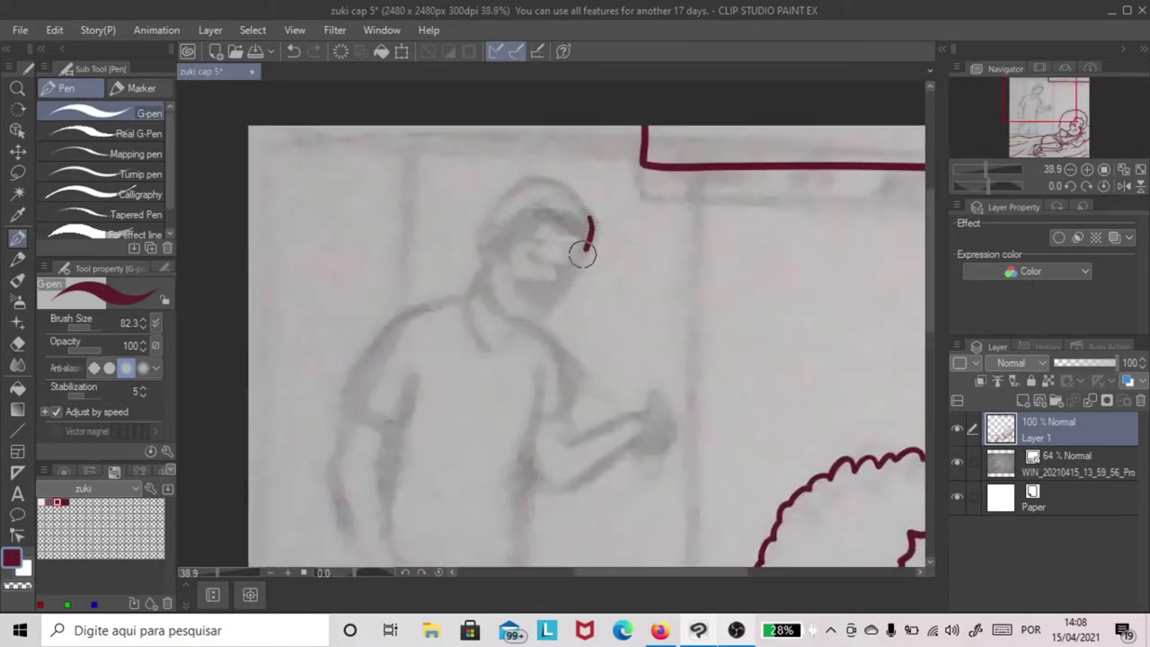
pyautogui.moveTo(582, 254)
pyautogui.mouseDown()
pyautogui.moveTo(500, 300)
pyautogui.moveTo(494, 265)
pyautogui.mouseUp()
pyautogui.hotkey('ctrl', 'z')
pyautogui.scroll(2, 546, 199)
pyautogui.moveTo(458, 229)
pyautogui.mouseDown()
pyautogui.moveTo(462, 206)
pyautogui.moveTo(613, 256)
pyautogui.moveTo(461, 338)
pyautogui.moveTo(459, 225)
pyautogui.mouseUp()
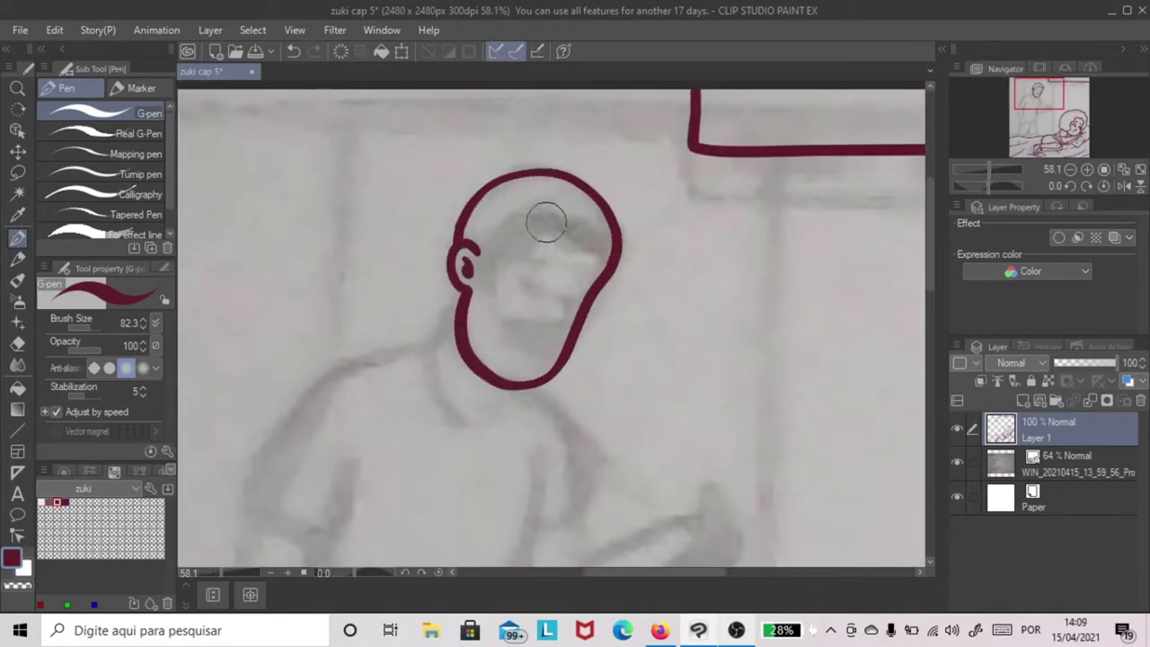
# - Ink the man's hairline, eyebrows, eyes and nose inside the head outline
pyautogui.moveTo(615, 249)
pyautogui.mouseDown()
pyautogui.moveTo(516, 255)
pyautogui.moveTo(490, 272)
pyautogui.moveTo(484, 252)
pyautogui.moveTo(490, 280)
pyautogui.moveTo(540, 284)
pyautogui.mouseUp()
pyautogui.hotkey('ctrl', 'z')
pyautogui.moveTo(529, 288)
pyautogui.mouseDown()
pyautogui.moveTo(571, 308)
pyautogui.moveTo(542, 269)
pyautogui.mouseUp()
pyautogui.hotkey('ctrl', 'z')
pyautogui.moveTo(988, 169)
pyautogui.mouseDown()
pyautogui.moveTo(978, 169)
pyautogui.moveTo(991, 169)
pyautogui.mouseUp()
pyautogui.moveTo(526, 310); pyautogui.dragTo(552, 316)
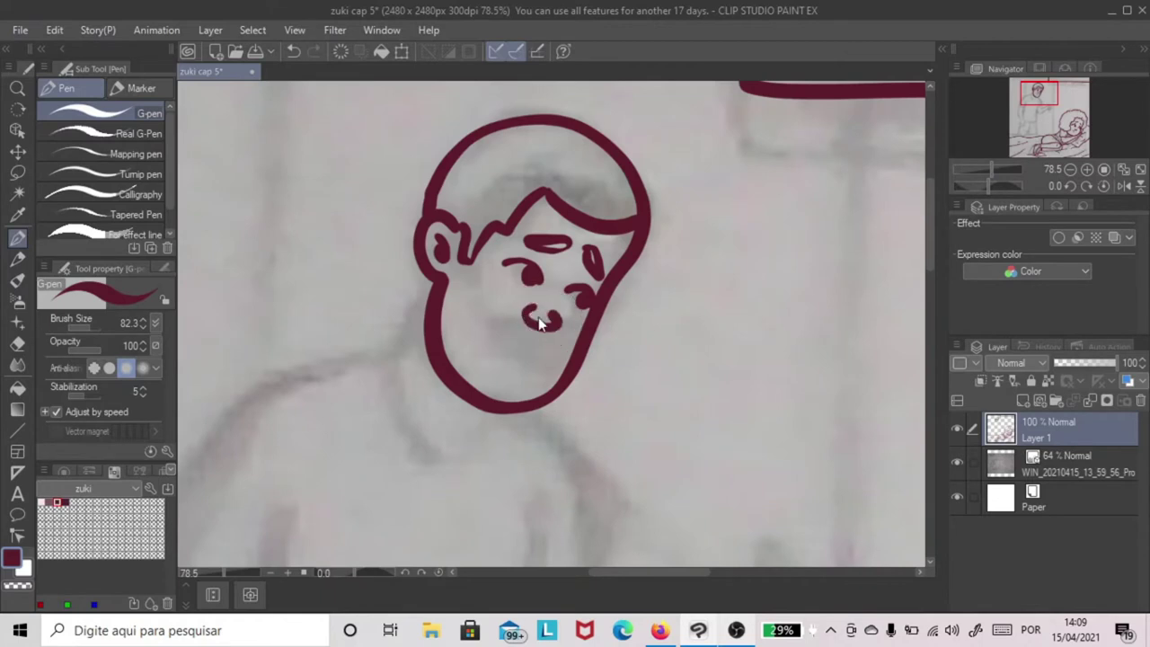
# - Ink the man's beard contour and mouth
pyautogui.moveTo(465, 235)
pyautogui.mouseDown()
pyautogui.moveTo(513, 333)
pyautogui.moveTo(575, 344)
pyautogui.moveTo(470, 269)
pyautogui.moveTo(539, 334)
pyautogui.moveTo(575, 349)
pyautogui.mouseUp()
pyautogui.hotkey('ctrl', 'z')
pyautogui.moveTo(505, 347); pyautogui.dragTo(538, 352)
# - Ink the man's T-shirt with its neckline, shoulders, both sleeves and the side edge
pyautogui.moveTo(993, 167)
pyautogui.mouseDown()
pyautogui.moveTo(975, 170)
pyautogui.moveTo(987, 169)
pyautogui.mouseUp()
pyautogui.moveTo(458, 238)
pyautogui.mouseDown()
pyautogui.moveTo(353, 264)
pyautogui.moveTo(373, 409)
pyautogui.mouseUp()
pyautogui.moveTo(543, 279)
pyautogui.mouseDown()
pyautogui.moveTo(431, 210)
pyautogui.moveTo(422, 344)
pyautogui.mouseUp()
pyautogui.moveTo(427, 285); pyautogui.dragTo(409, 510)
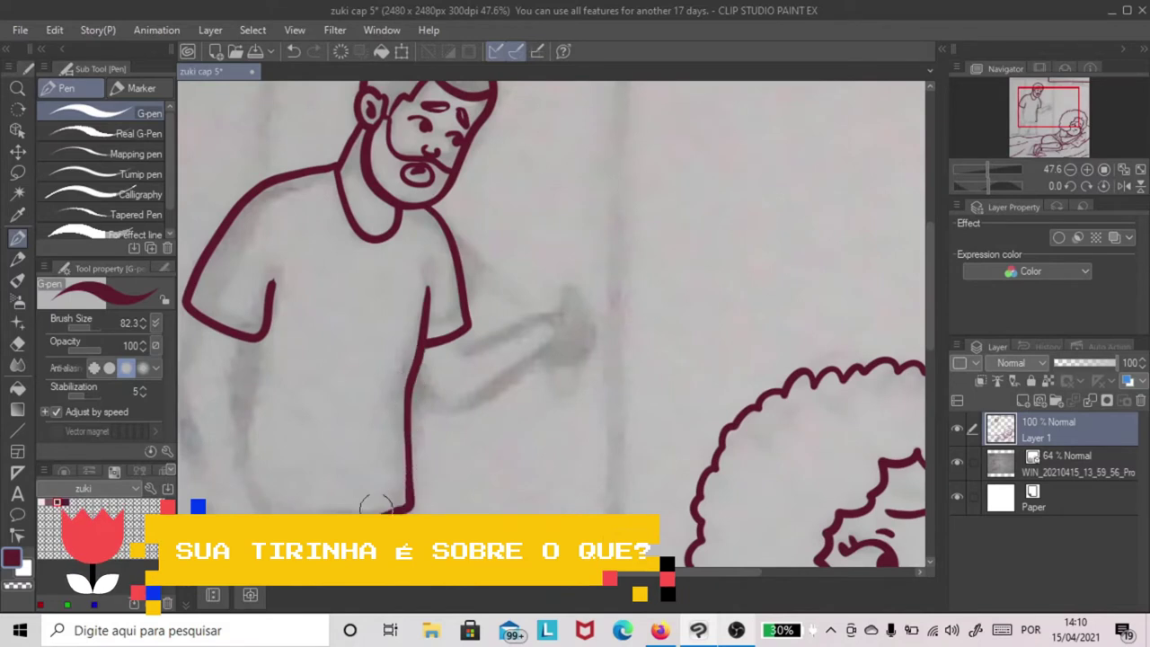
# - Add short crease lines to the man's T-shirt at the belly, underarm and shoulder
pyautogui.moveTo(377, 386); pyautogui.dragTo(289, 440)
pyautogui.moveTo(367, 424); pyautogui.dragTo(318, 472)
pyautogui.moveTo(438, 289); pyautogui.dragTo(431, 329)
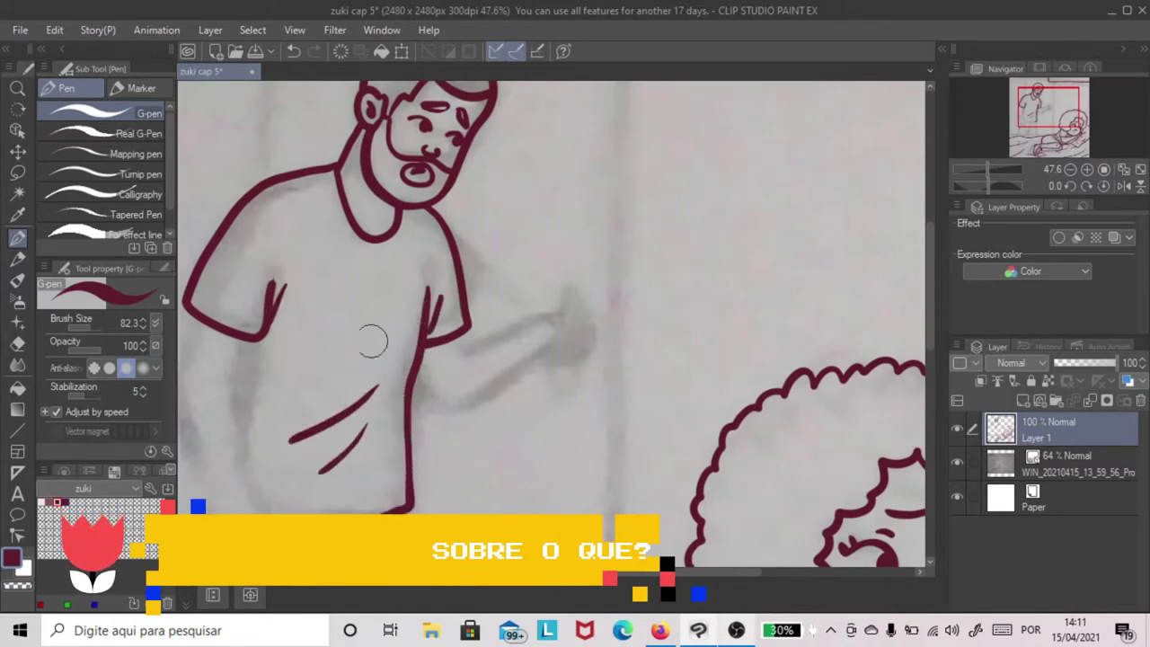
pyautogui.moveTo(294, 190); pyautogui.dragTo(300, 205)
pyautogui.moveTo(305, 198); pyautogui.dragTo(312, 214)
# - Ink the man's outstretched forearm and the hand with its curled fingers
pyautogui.moveTo(457, 357); pyautogui.dragTo(589, 381)
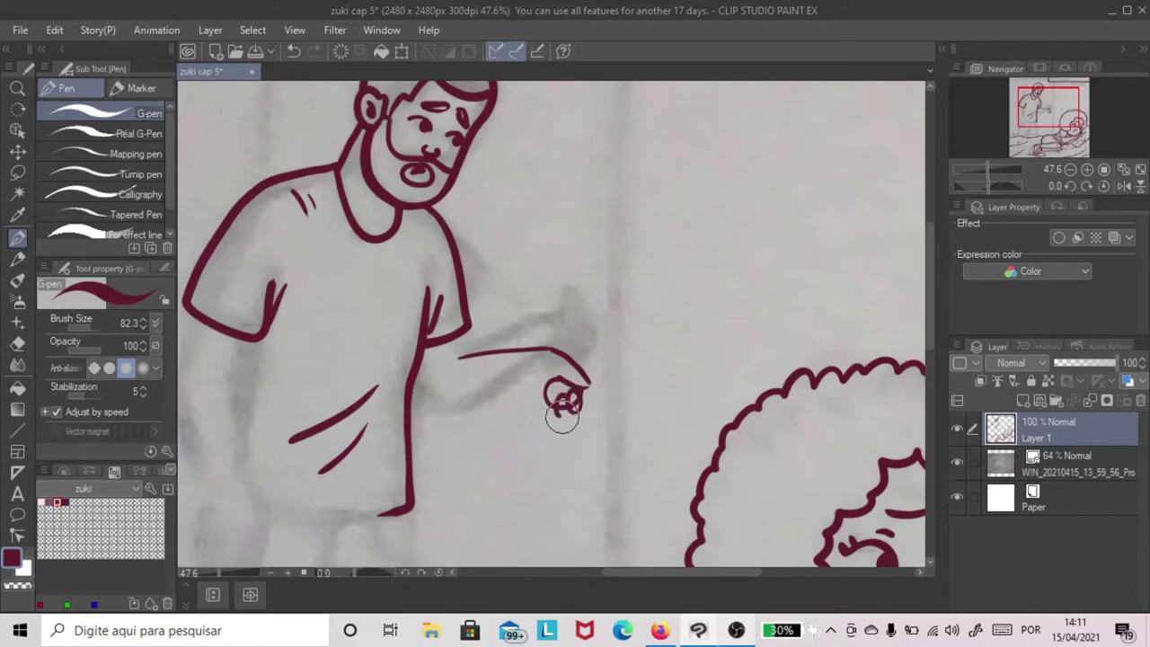
pyautogui.moveTo(532, 382)
pyautogui.mouseDown()
pyautogui.moveTo(467, 400)
pyautogui.moveTo(411, 385)
pyautogui.mouseUp()
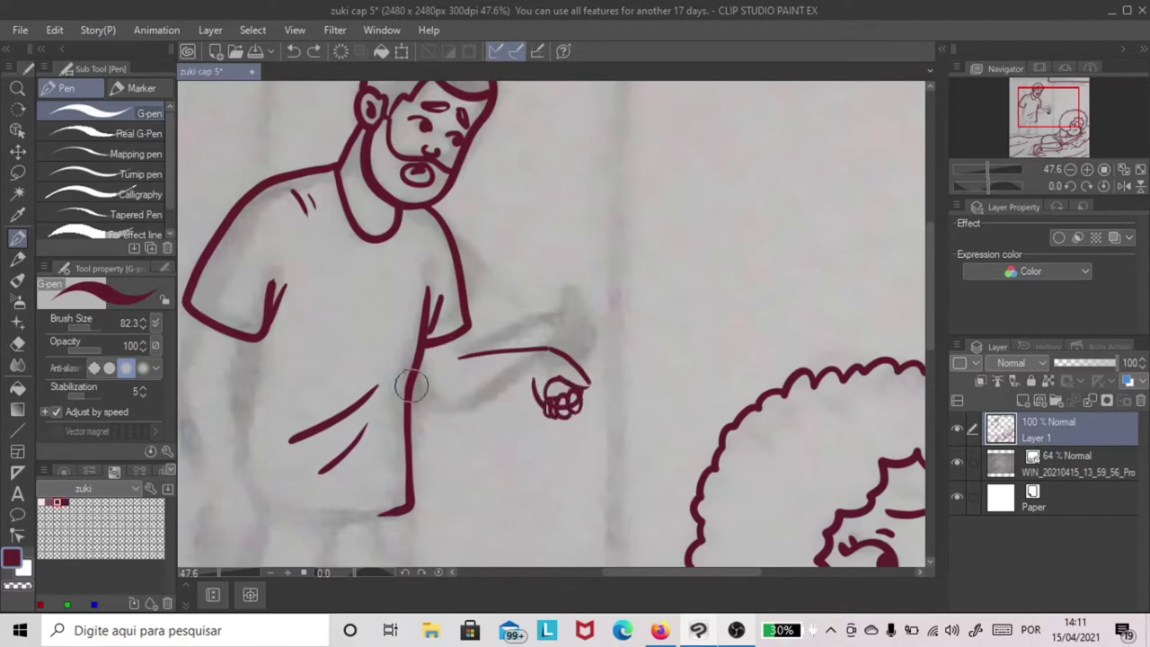
pyautogui.moveTo(991, 166); pyautogui.dragTo(988, 169)
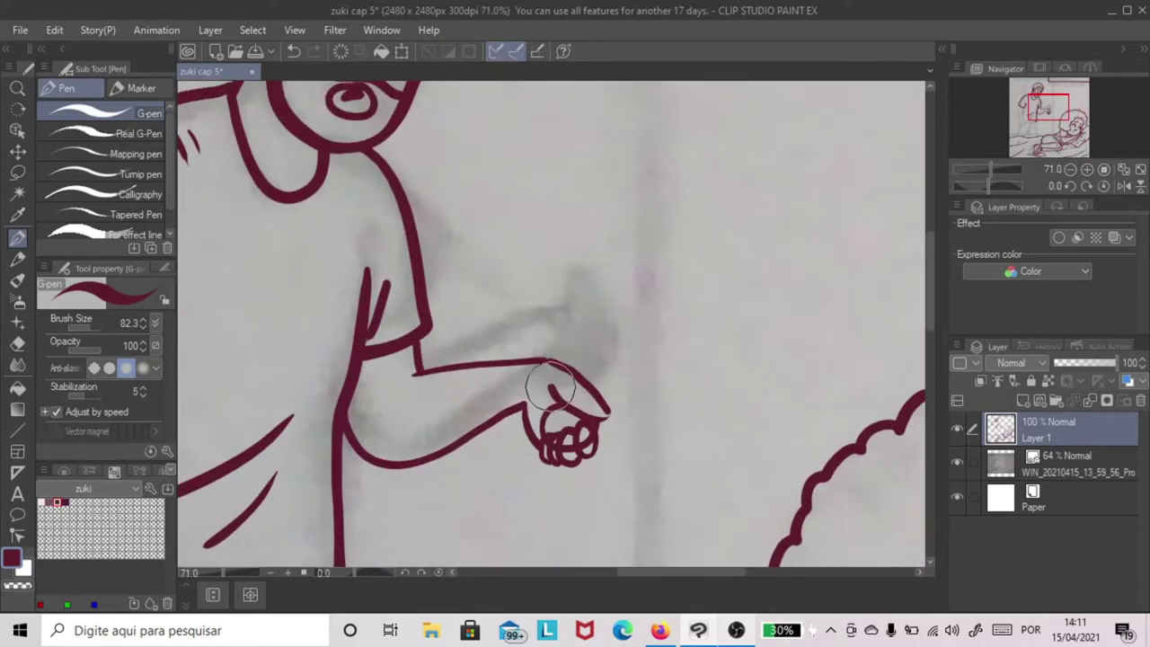
pyautogui.hotkey('ctrl', 'z')
# - Clean up the fingers of the man's outstretched hand and draw the long object he is holding
pyautogui.press('e')
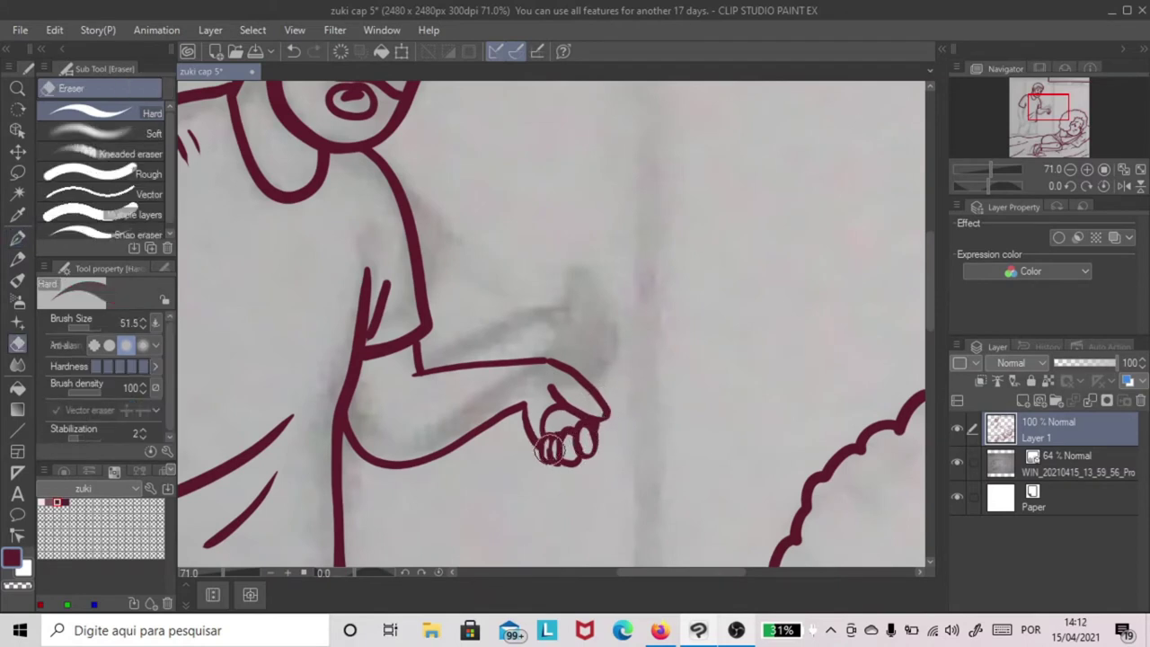
pyautogui.press('p')
pyautogui.moveTo(550, 449); pyautogui.dragTo(560, 526)
pyautogui.hotkey('ctrl', 'z')
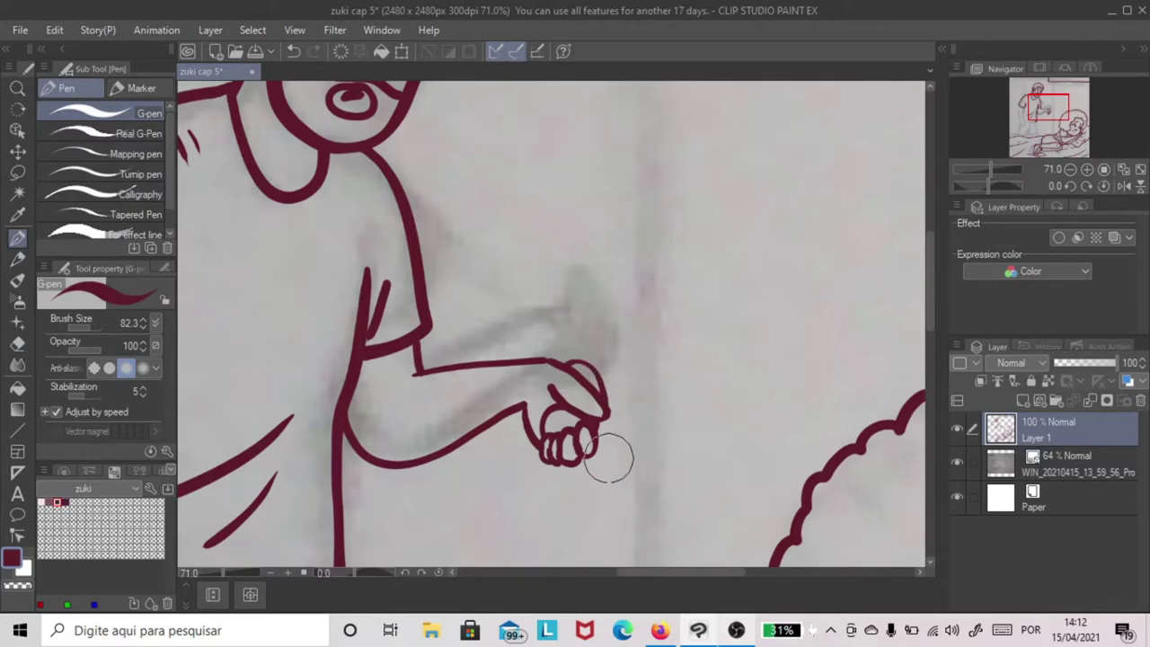
pyautogui.moveTo(600, 454); pyautogui.dragTo(584, 521)
# - Redo the man's eyes by erasing the old pupils and drawing new ones under the lids
pyautogui.moveTo(993, 169)
pyautogui.mouseDown()
pyautogui.moveTo(978, 167)
pyautogui.moveTo(995, 169)
pyautogui.mouseUp()
pyautogui.press('e')
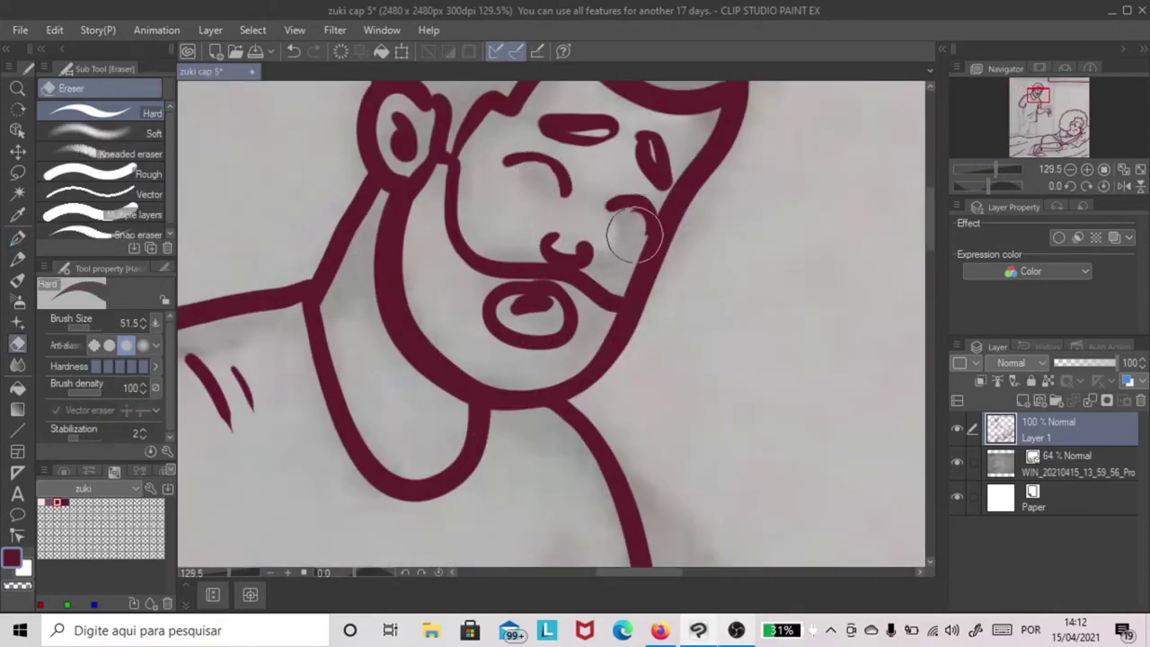
pyautogui.press('p')
pyautogui.moveTo(538, 171); pyautogui.dragTo(544, 183)
pyautogui.moveTo(622, 211); pyautogui.dragTo(629, 223)
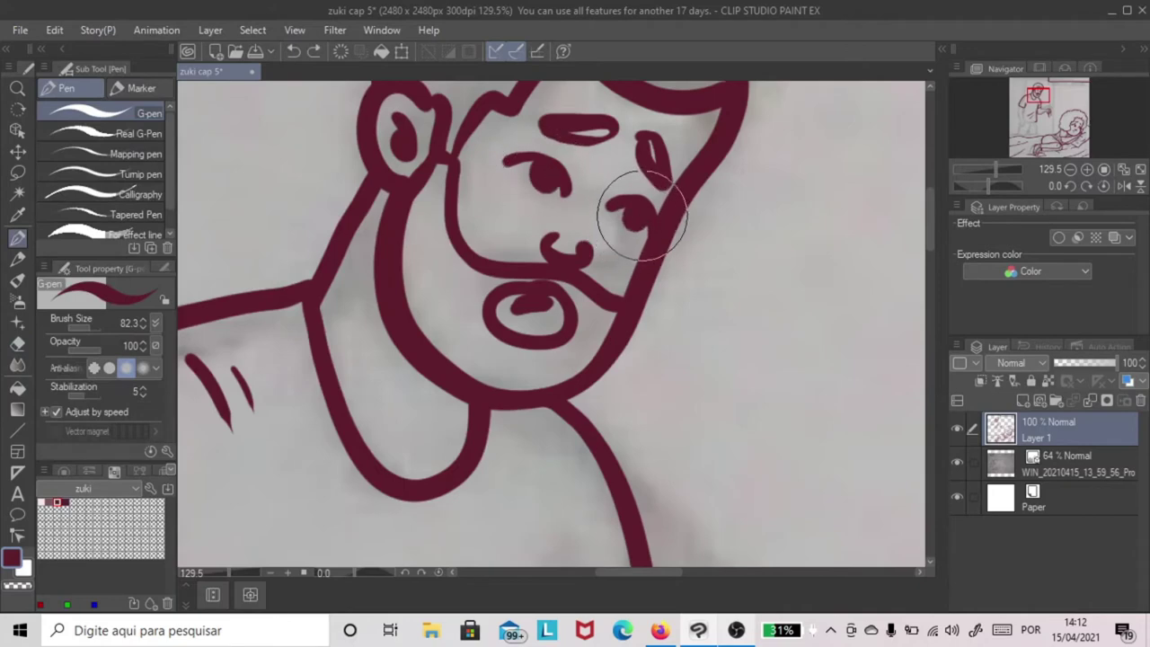
# - Show the sketch layer again and ink the man's hanging arm below the sleeve
pyautogui.moveTo(994, 169); pyautogui.dragTo(977, 169)
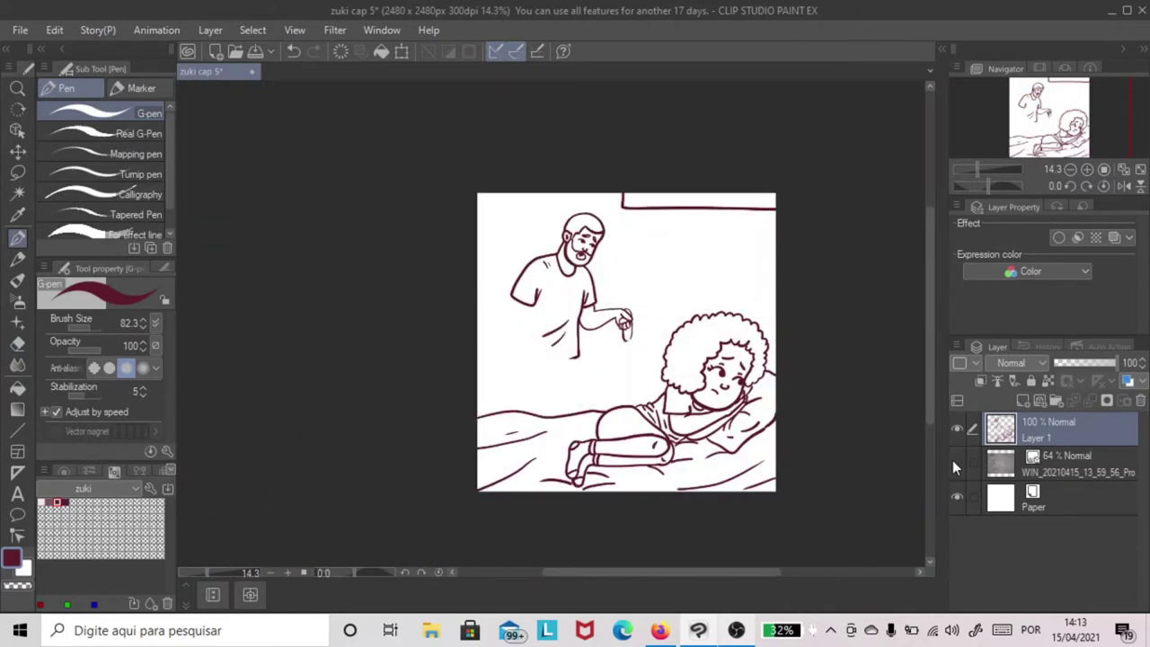
pyautogui.click(956, 462)
pyautogui.scroll(5, 551, 315)
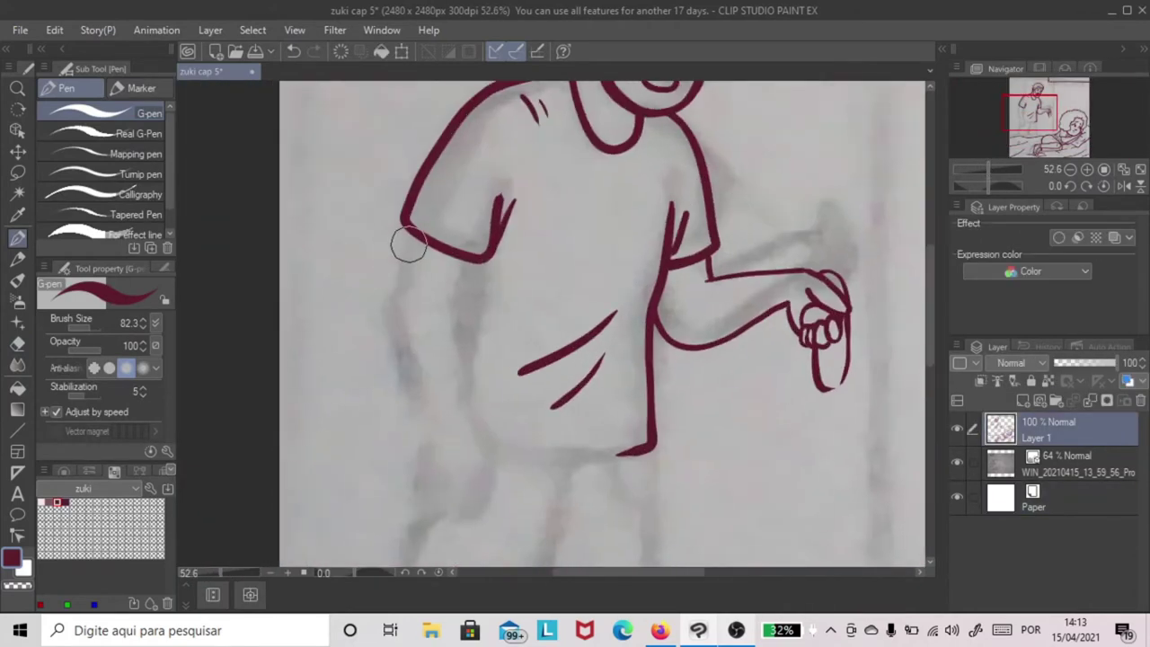
pyautogui.moveTo(408, 244)
pyautogui.mouseDown()
pyautogui.moveTo(400, 351)
pyautogui.moveTo(420, 413)
pyautogui.mouseUp()
pyautogui.moveTo(473, 282)
pyautogui.mouseDown()
pyautogui.moveTo(467, 413)
pyautogui.moveTo(483, 314)
pyautogui.mouseUp()
pyautogui.moveTo(406, 309); pyautogui.dragTo(428, 415)
pyautogui.hotkey('ctrl', 'z')
# - Ink the fingers of the man's hanging hand and the bottom hem of his T-shirt
pyautogui.moveTo(418, 366); pyautogui.dragTo(426, 408)
pyautogui.moveTo(440, 375); pyautogui.dragTo(442, 416)
pyautogui.moveTo(454, 372); pyautogui.dragTo(452, 419)
pyautogui.moveTo(467, 370); pyautogui.dragTo(459, 414)
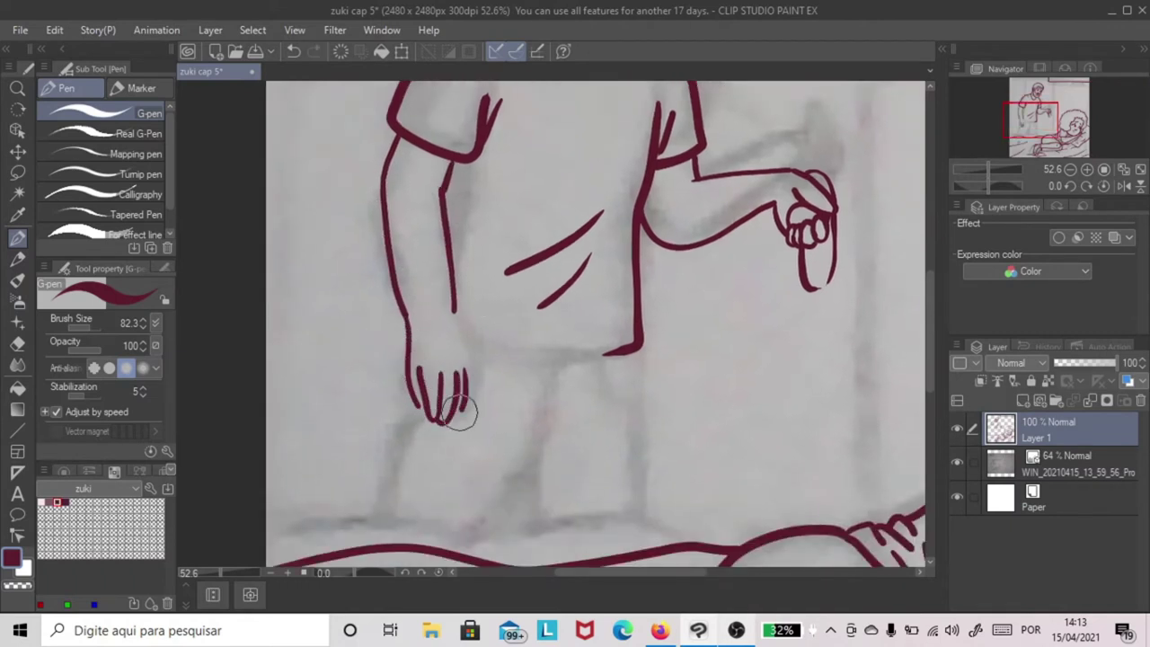
pyautogui.moveTo(454, 314)
pyautogui.mouseDown()
pyautogui.moveTo(470, 398)
pyautogui.moveTo(469, 339)
pyautogui.moveTo(631, 348)
pyautogui.mouseUp()
pyautogui.hotkey('ctrl', 'z')
# - Ink both of the man's trouser legs from the T-shirt hem down to the bed's edge
pyautogui.scroll(-3, 449, 278)
pyautogui.moveTo(406, 265); pyautogui.dragTo(373, 418)
pyautogui.hotkey('ctrl', 'z')
pyautogui.hotkey('ctrl', 'z')
pyautogui.moveTo(548, 251); pyautogui.dragTo(496, 444)
pyautogui.moveTo(524, 367); pyautogui.dragTo(533, 454)
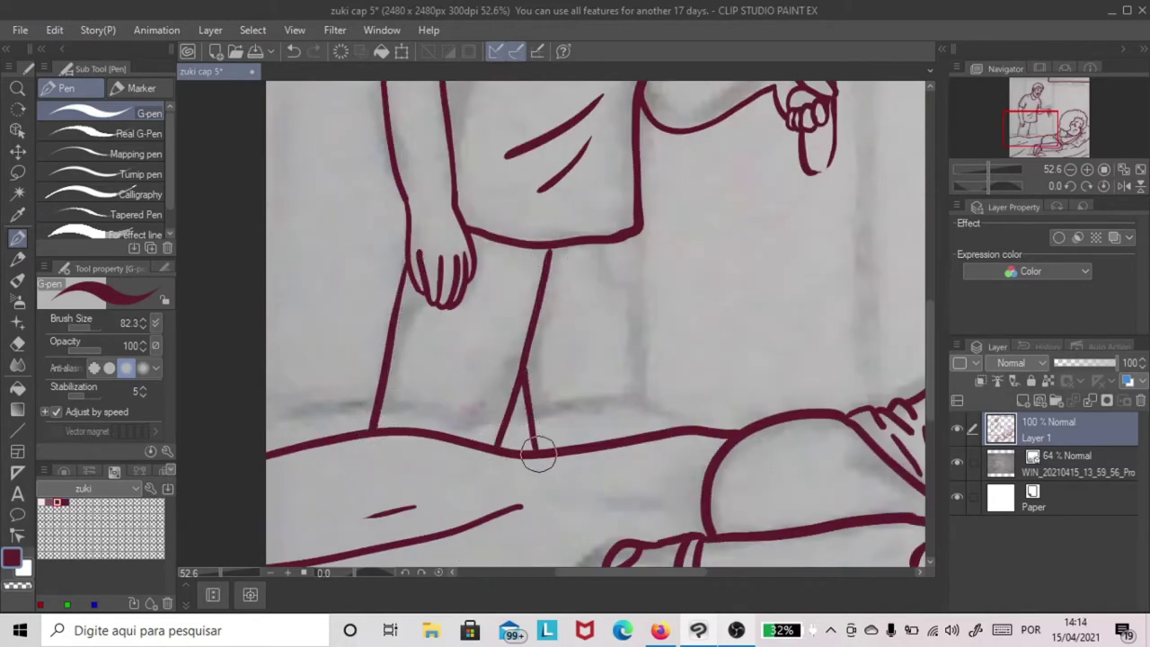
pyautogui.moveTo(640, 238); pyautogui.dragTo(662, 429)
# - Add the trouser details: the fly strip, the dashed side seam and the curved pocket at the hip
pyautogui.moveTo(555, 266); pyautogui.dragTo(532, 349)
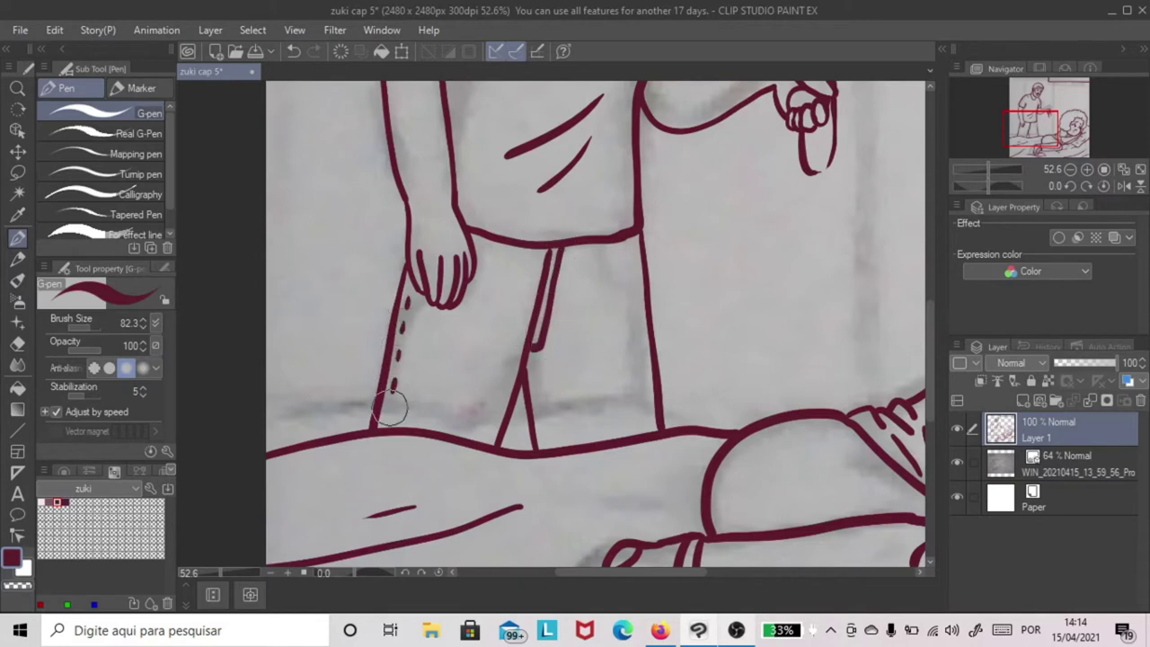
pyautogui.moveTo(616, 251); pyautogui.dragTo(637, 278)
pyautogui.hotkey('ctrl', 'z')
pyautogui.moveTo(602, 241); pyautogui.dragTo(626, 269)
pyautogui.moveTo(620, 260); pyautogui.dragTo(646, 297)
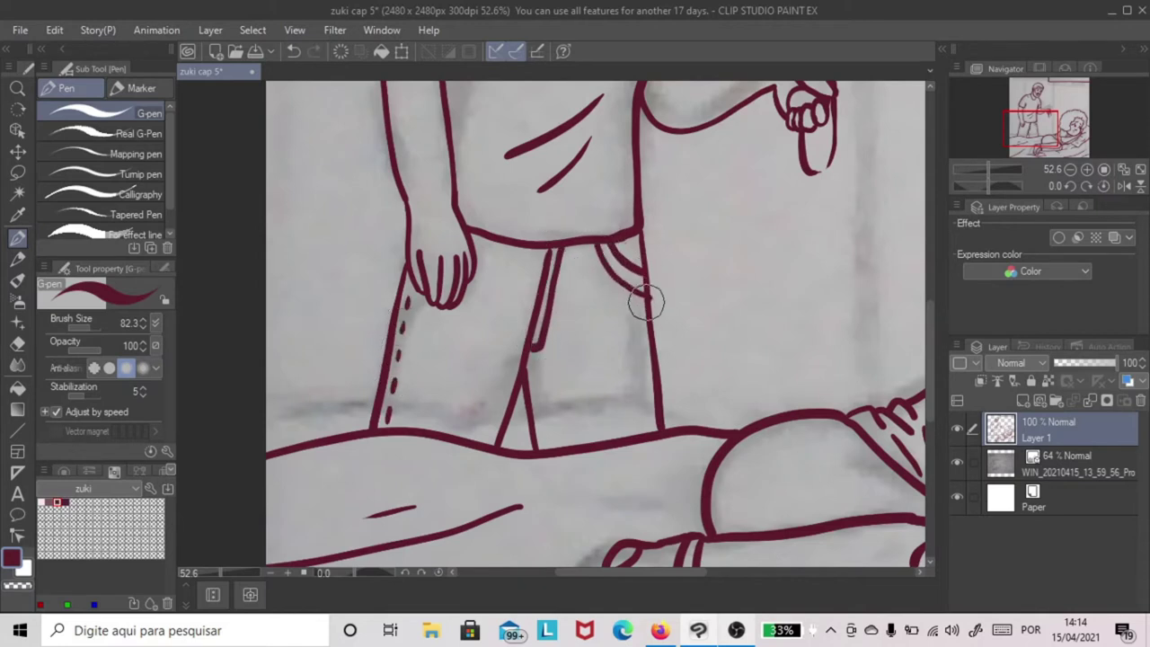
pyautogui.hotkey('ctrl', 'z')
# - Draw two thin vertical wall lines behind the figures, one down to the woman's body and one above the man's shoulder
pyautogui.scroll(-3, 626, 279)
pyautogui.moveTo(545, 153); pyautogui.dragTo(544, 508)
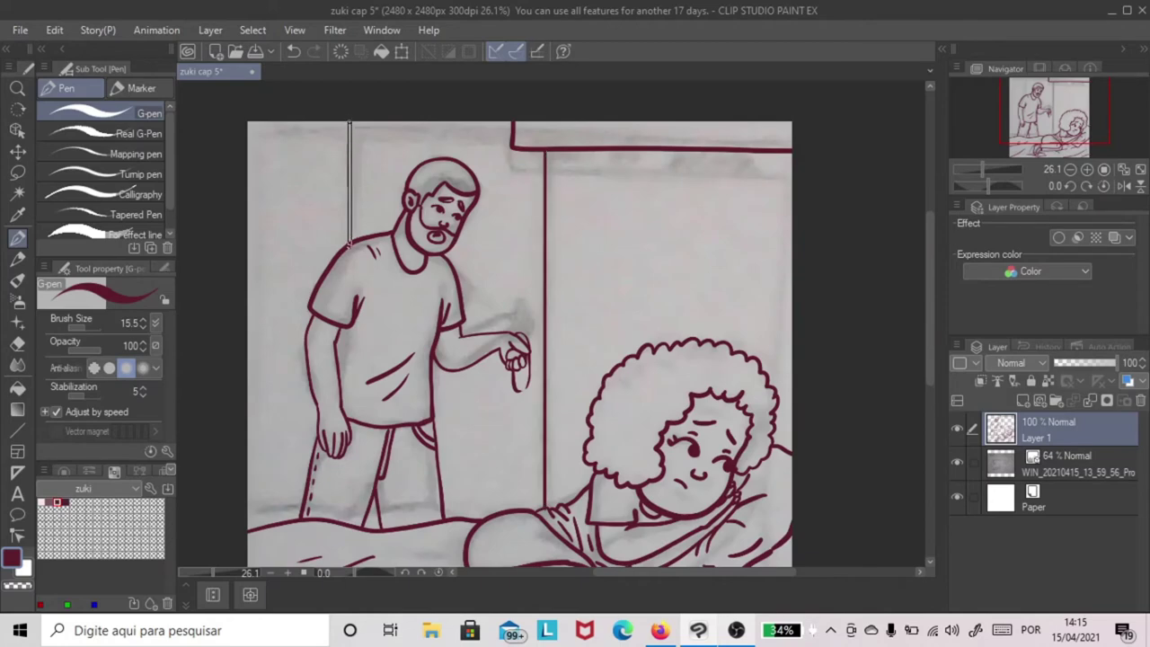
pyautogui.moveTo(981, 169); pyautogui.dragTo(981, 169)
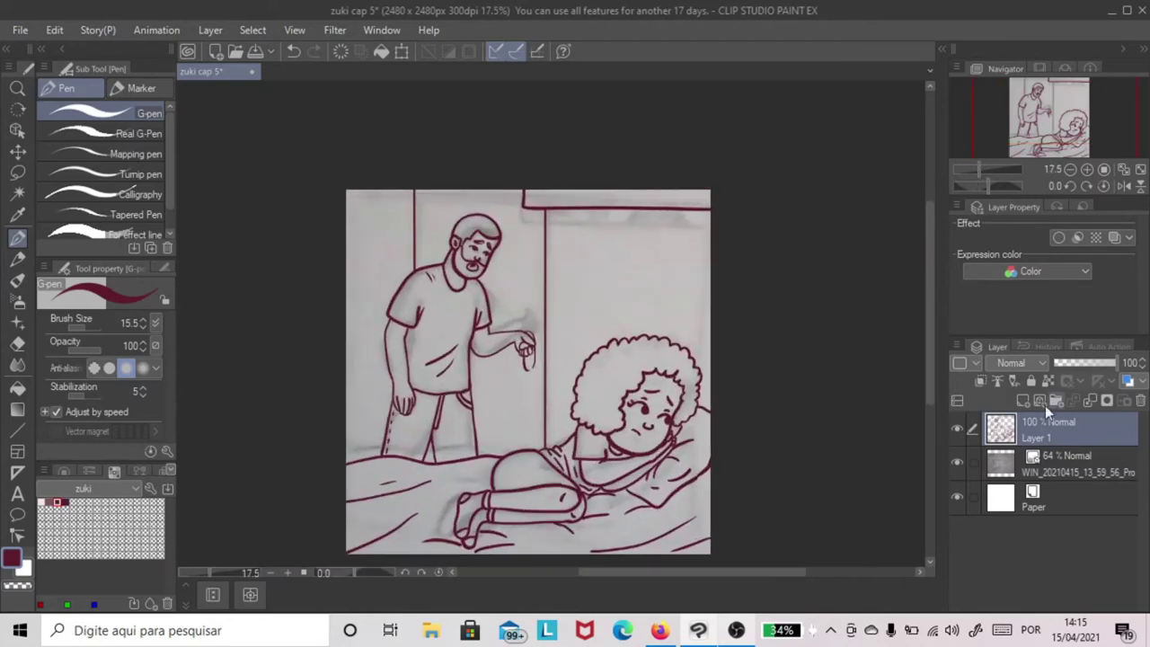
# - Hide the scanned sketch layer and add a new raster layer directly beneath the line-art layer
pyautogui.click(957, 462)
pyautogui.click(1022, 400)
pyautogui.moveTo(1076, 425); pyautogui.dragTo(1076, 467)
# - Fill the narrow wall strip behind the man with muted plum, using the Refer other layers fill
pyautogui.press('g')
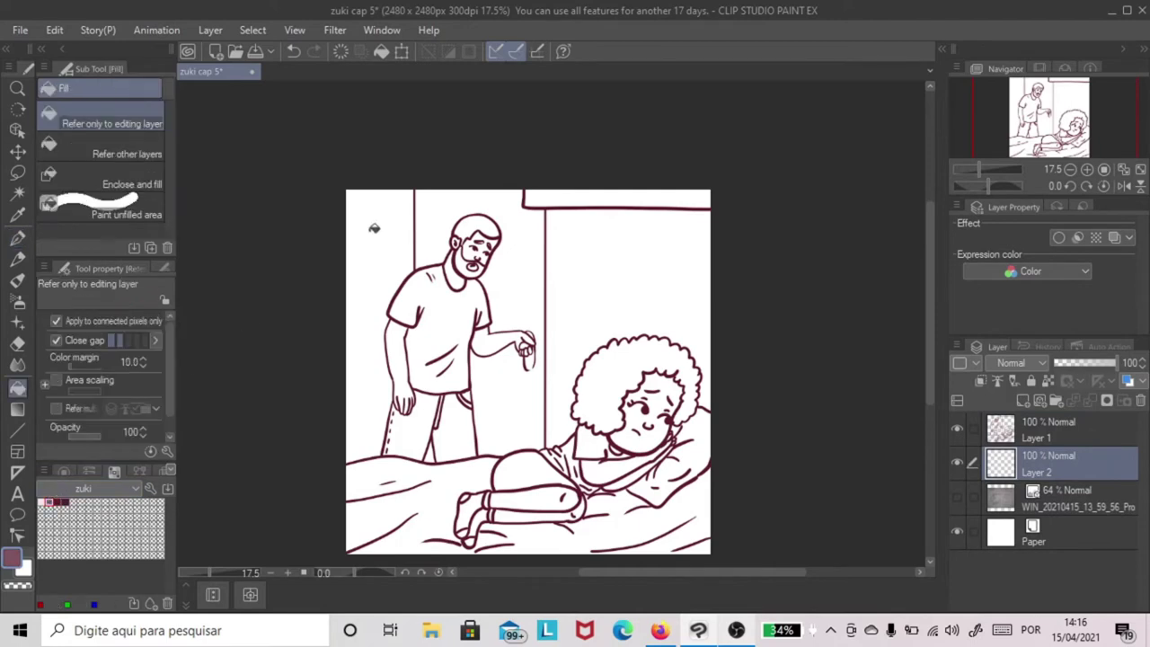
pyautogui.click(376, 228)
pyautogui.hotkey('ctrl', 'z')
pyautogui.click(159, 154)
pyautogui.click(393, 222)
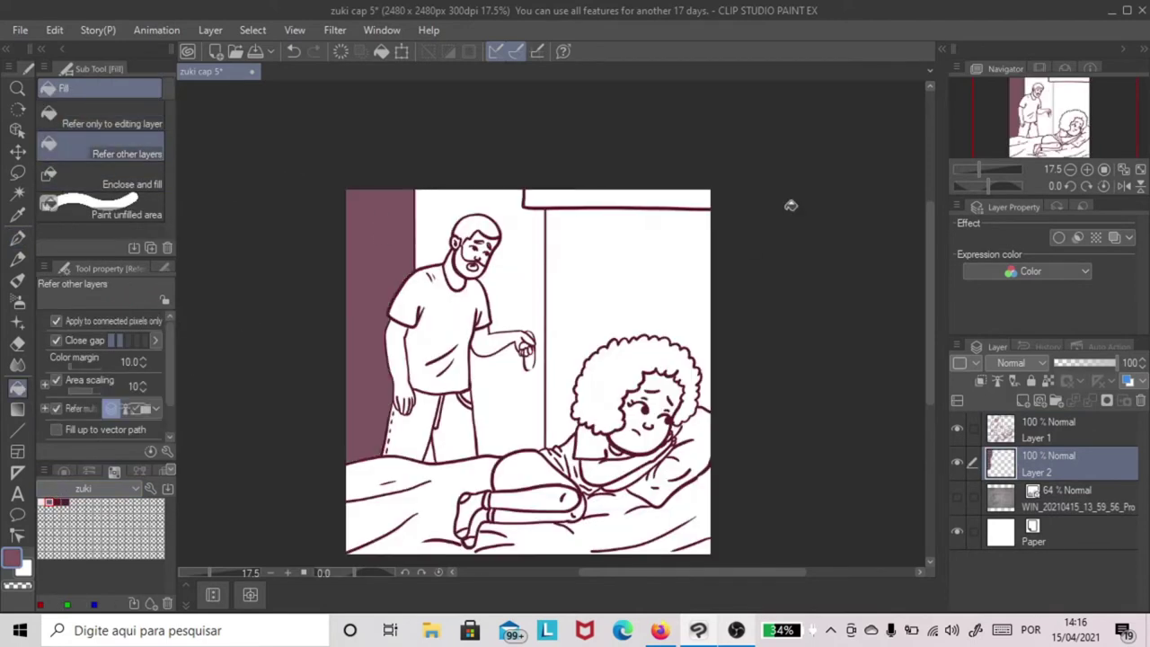
# - Change the Paper layer's colour to light pink
pyautogui.click(1033, 534)
pyautogui.click(1067, 226)
pyautogui.click(293, 257)
pyautogui.click(52, 512)
pyautogui.click(513, 233)
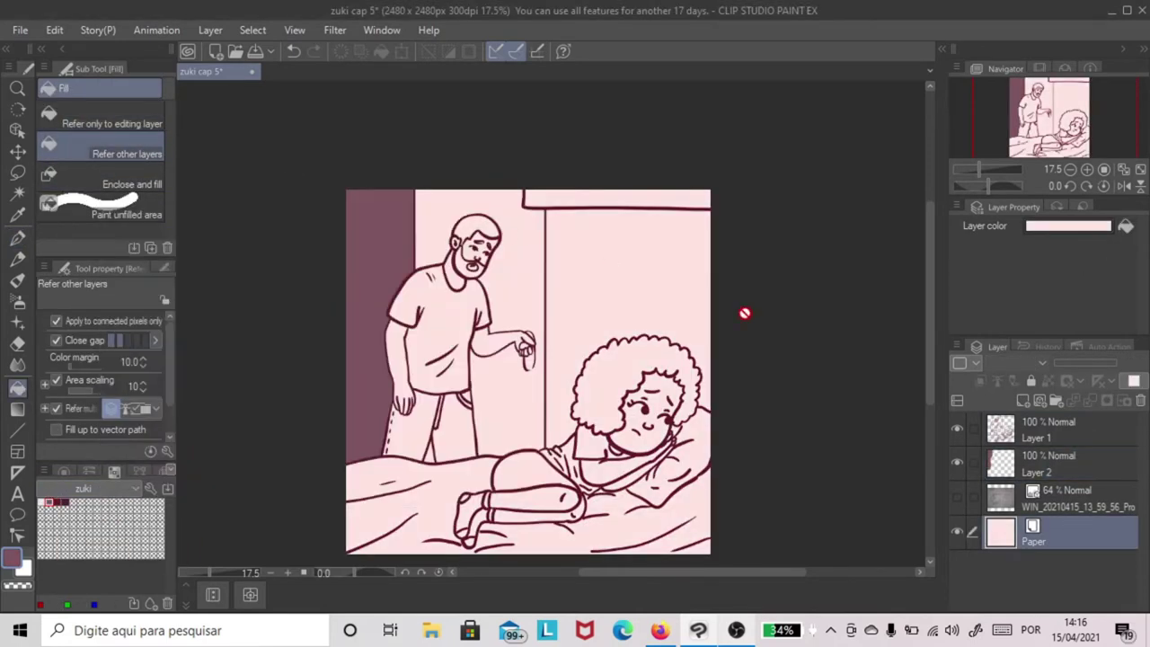
# - Add a layer above Layer 2, fill it with dark plum, and set it to Multiply at 28% opacity
pyautogui.click(1084, 462)
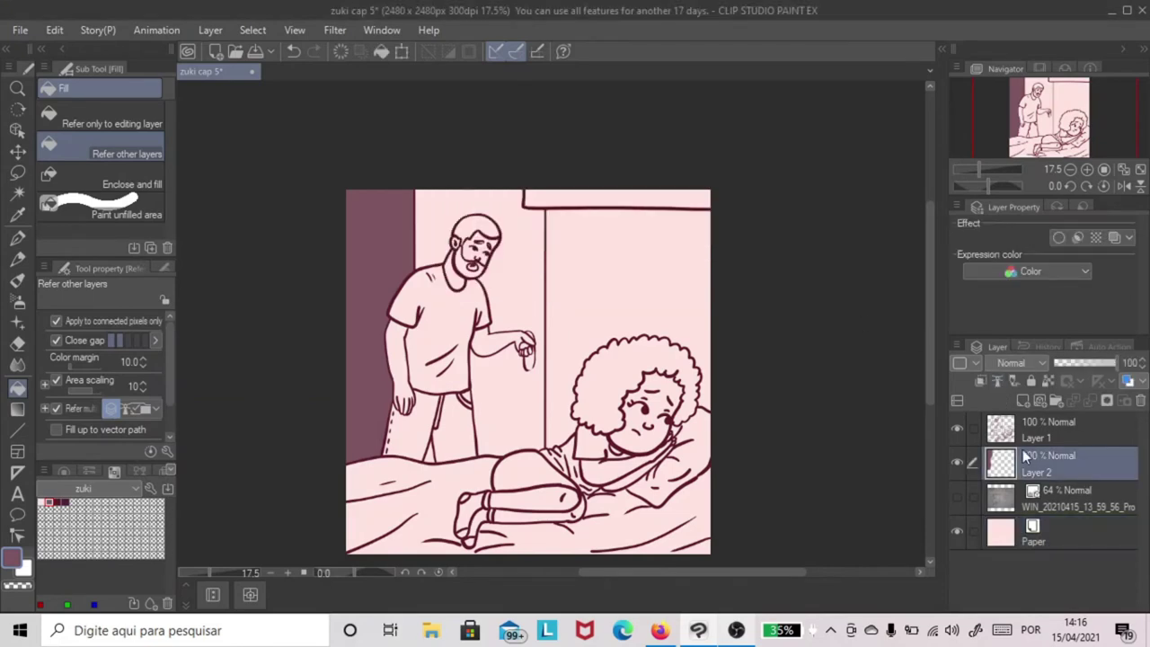
pyautogui.click(1022, 401)
pyautogui.click(113, 123)
pyautogui.click(559, 231)
pyautogui.click(1014, 361)
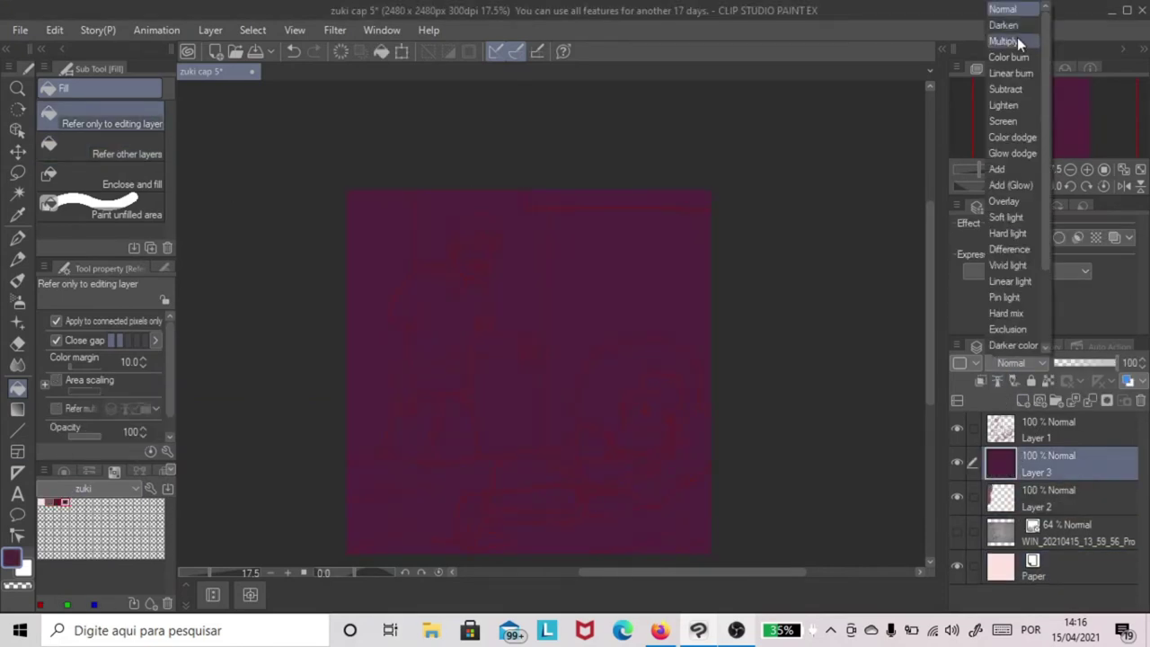
pyautogui.click(1017, 37)
pyautogui.click(1070, 362)
# - Clear the shading from the woman's face except along the hairline, and paint small shadows around her eyes, nose and chin
pyautogui.press('e')
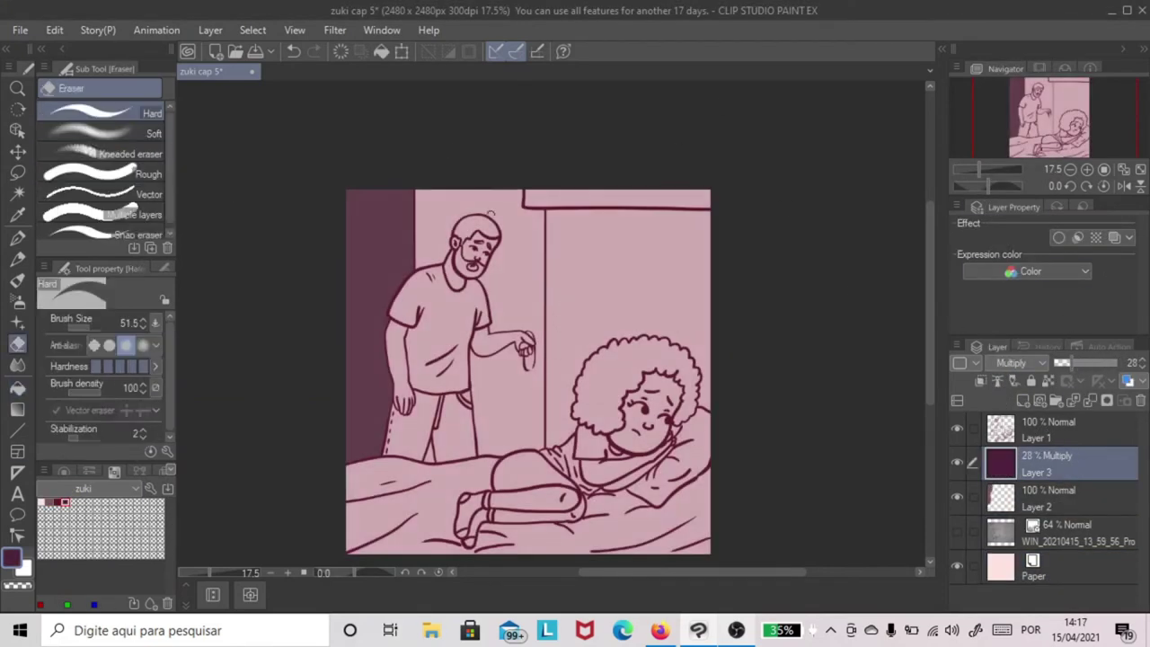
pyautogui.scroll(5, 647, 414)
pyautogui.moveTo(651, 202)
pyautogui.mouseDown()
pyautogui.moveTo(638, 216)
pyautogui.moveTo(635, 279)
pyautogui.moveTo(680, 185)
pyautogui.moveTo(593, 170)
pyautogui.moveTo(537, 269)
pyautogui.moveTo(564, 193)
pyautogui.moveTo(619, 155)
pyautogui.moveTo(563, 197)
pyautogui.mouseUp()
pyautogui.moveTo(495, 323); pyautogui.dragTo(577, 366)
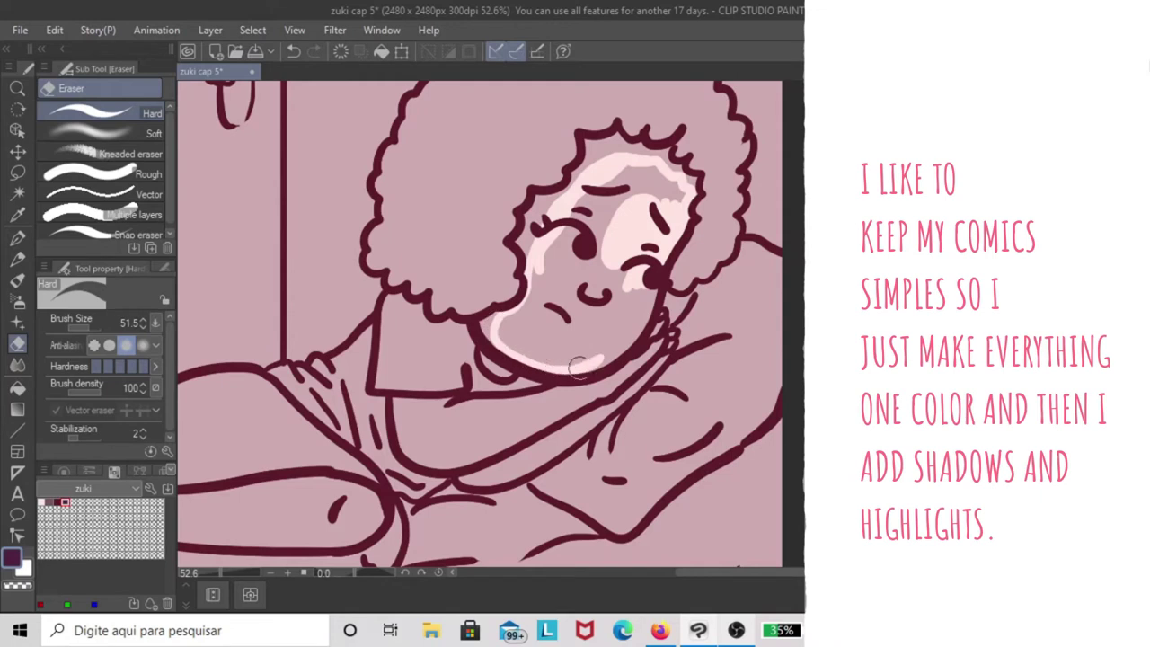
pyautogui.press('g')
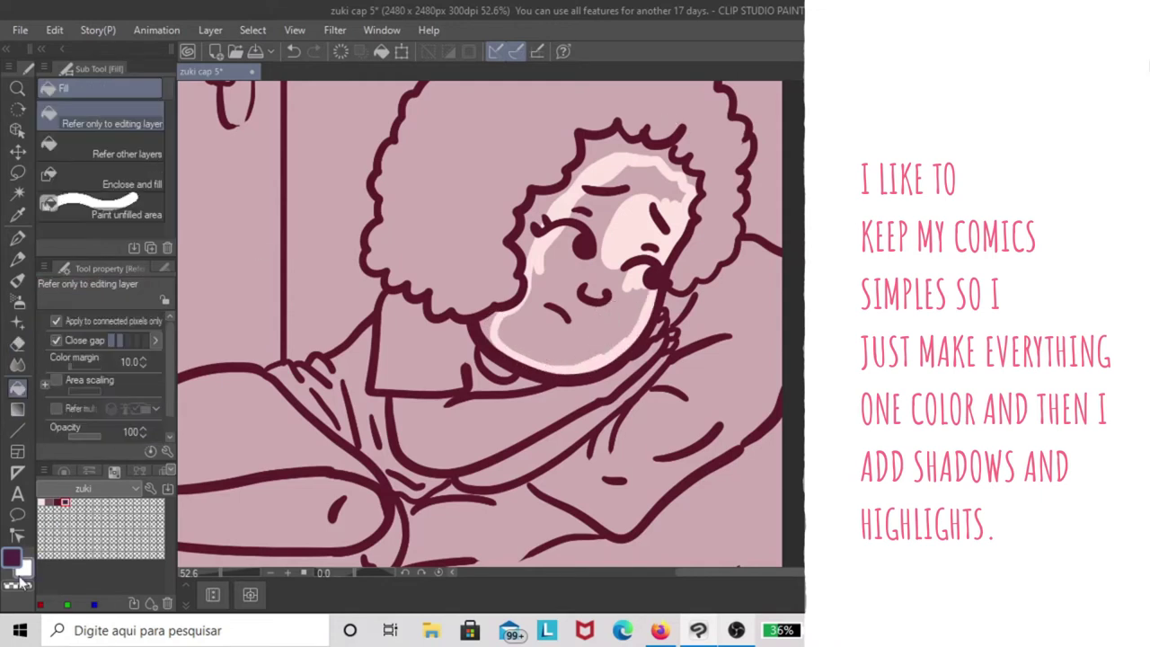
pyautogui.click(624, 221)
pyautogui.click(22, 239)
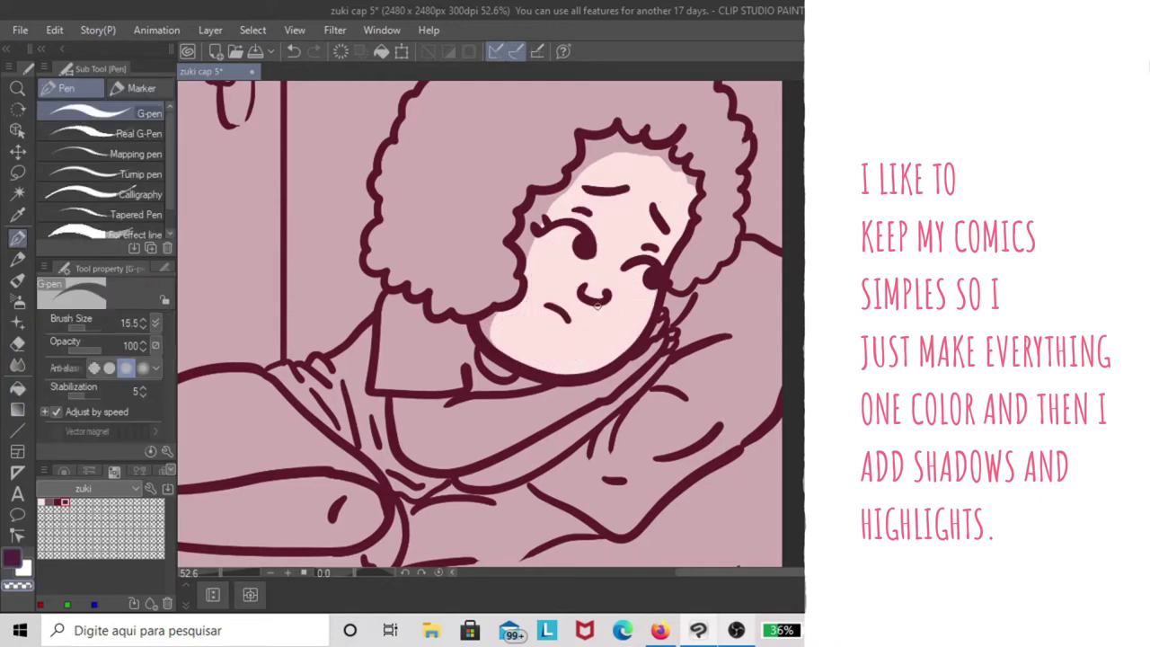
pyautogui.moveTo(596, 303); pyautogui.dragTo(628, 305)
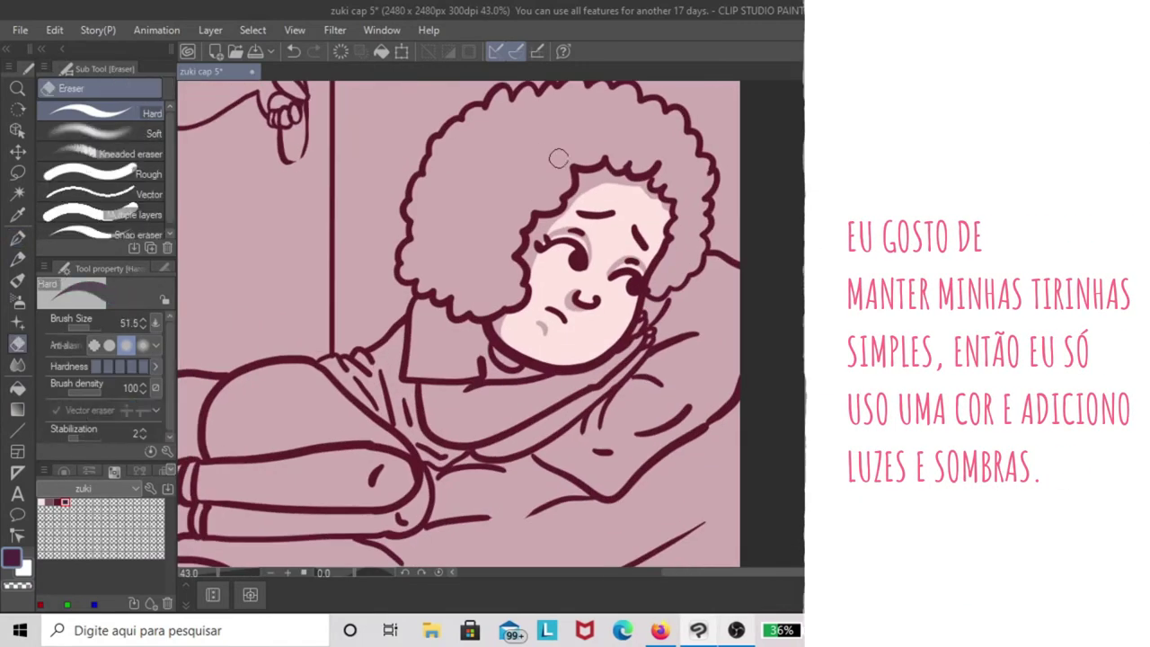
# - Erase highlights with ragged edges into the front of the woman's curls, plus smooth highlights along her upper arm and forearms
pyautogui.moveTo(558, 158)
pyautogui.mouseDown()
pyautogui.moveTo(548, 202)
pyautogui.moveTo(525, 211)
pyautogui.moveTo(503, 269)
pyautogui.moveTo(508, 244)
pyautogui.moveTo(476, 279)
pyautogui.moveTo(476, 306)
pyautogui.moveTo(427, 274)
pyautogui.moveTo(595, 141)
pyautogui.moveTo(513, 206)
pyautogui.moveTo(616, 149)
pyautogui.moveTo(648, 153)
pyautogui.moveTo(668, 182)
pyautogui.mouseUp()
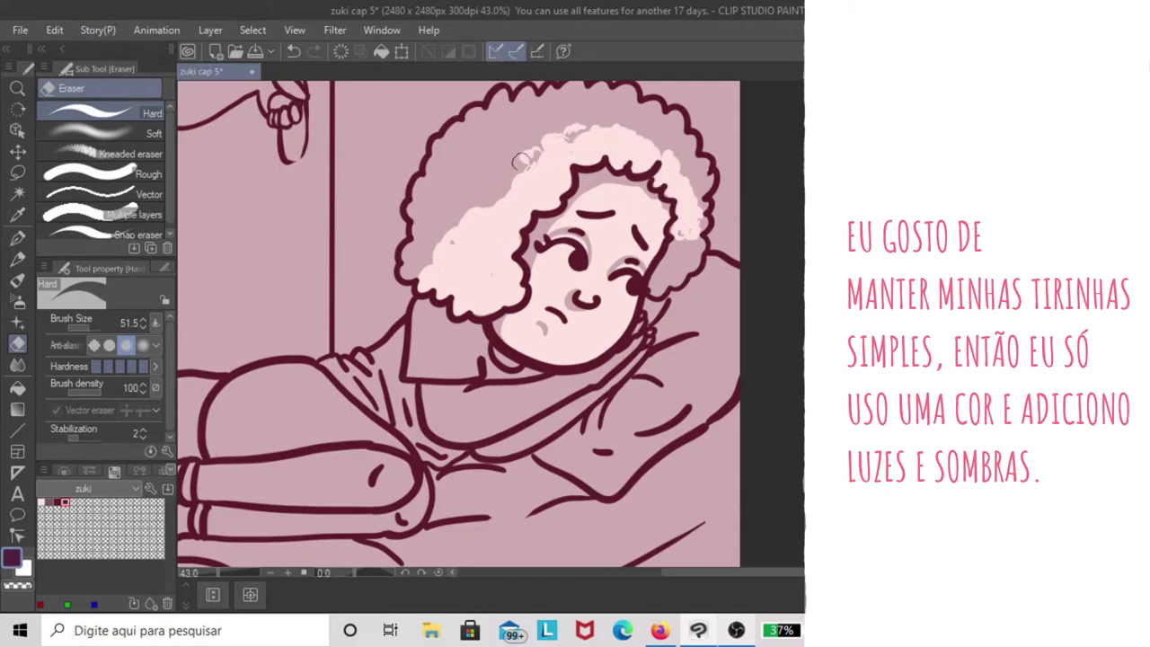
pyautogui.moveTo(521, 162); pyautogui.dragTo(431, 255)
pyautogui.scroll(3, 476, 412)
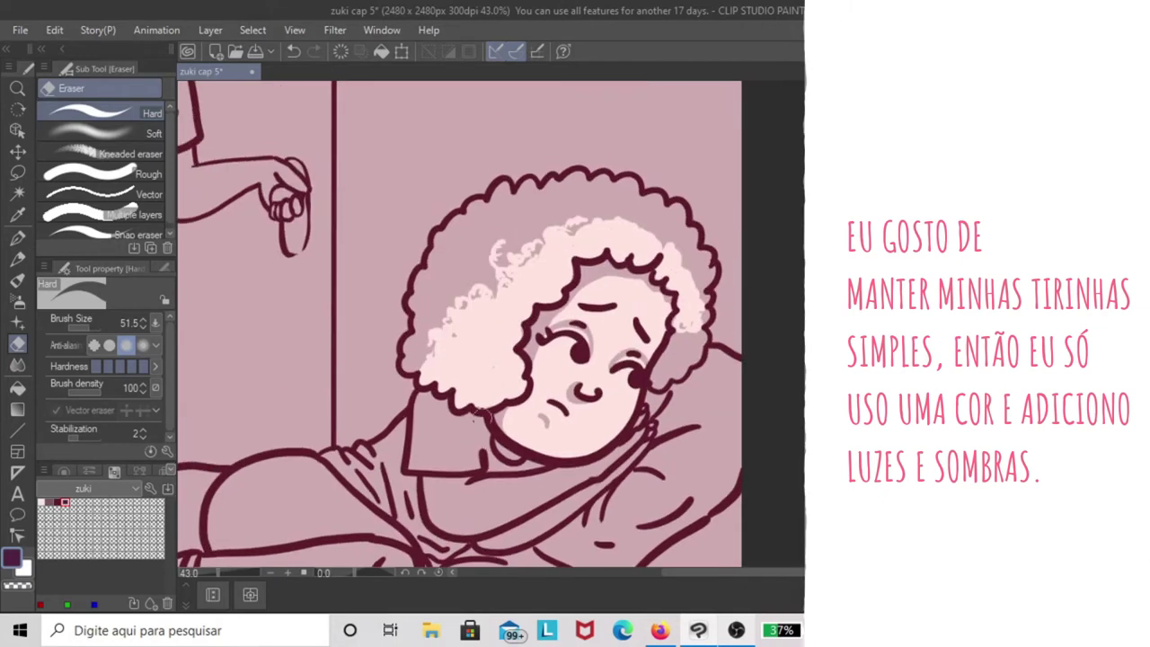
pyautogui.moveTo(458, 422); pyautogui.dragTo(465, 471)
pyautogui.moveTo(629, 431)
pyautogui.mouseDown()
pyautogui.moveTo(554, 349)
pyautogui.moveTo(357, 427)
pyautogui.mouseUp()
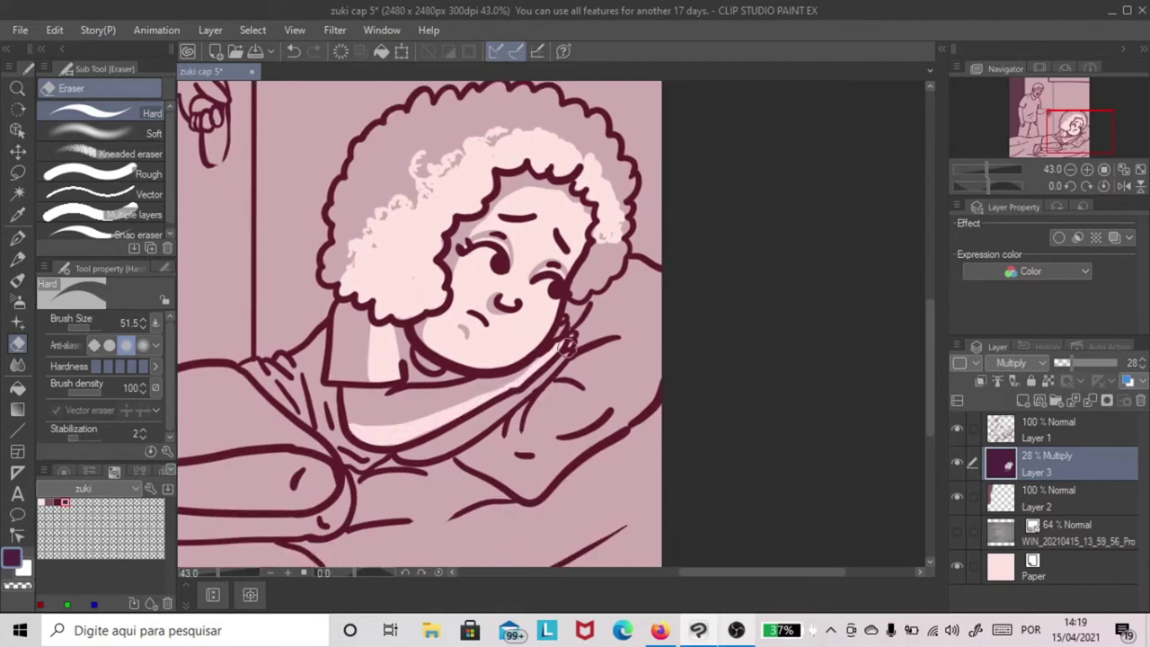
pyautogui.moveTo(567, 342); pyautogui.dragTo(429, 453)
# - Clear highlights on the pillow along its lower edge and in two rounded patches beside the woman's hands
pyautogui.moveTo(658, 372); pyautogui.dragTo(506, 482)
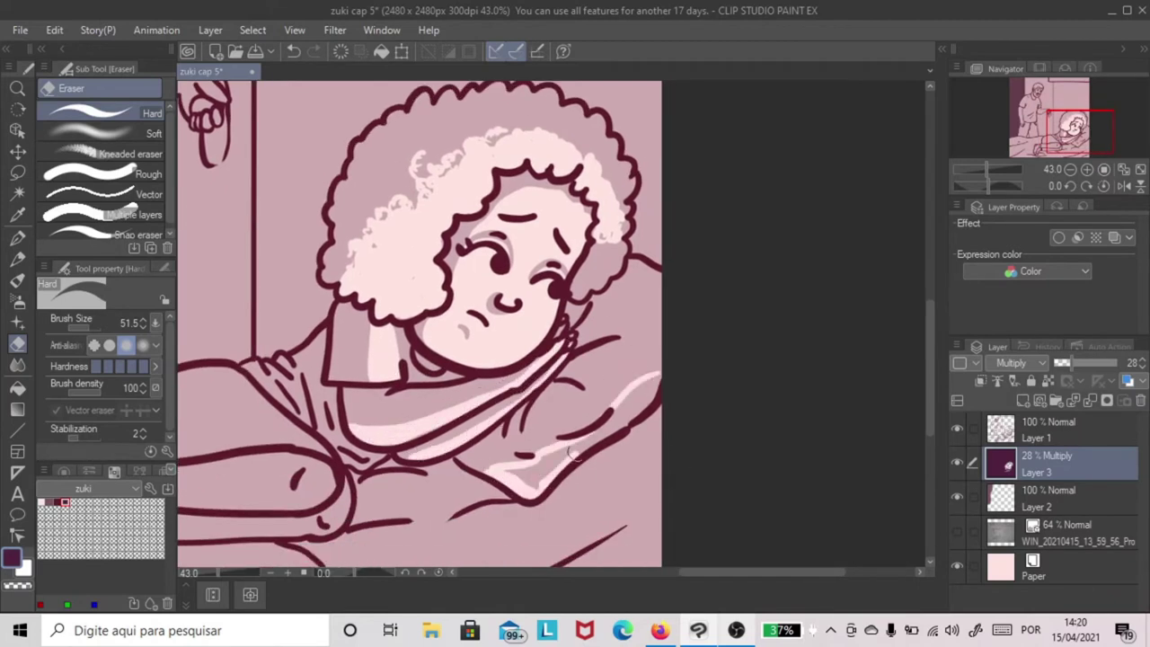
pyautogui.press('g')
pyautogui.click(633, 403)
pyautogui.press('e')
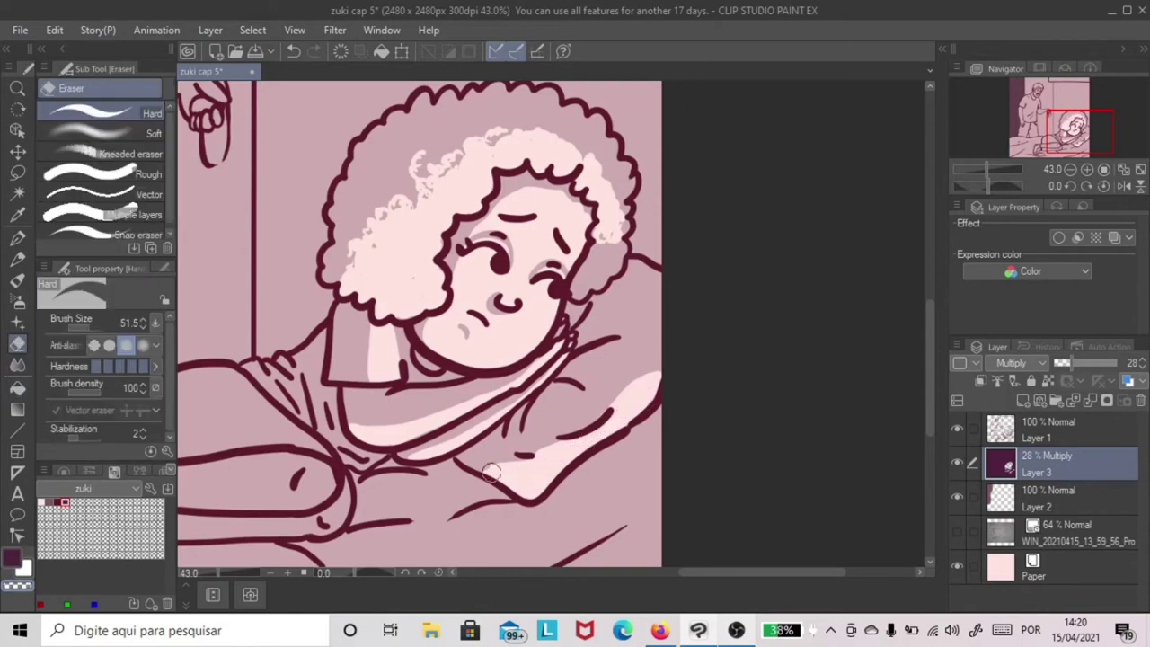
pyautogui.press('g')
pyautogui.moveTo(992, 168); pyautogui.dragTo(997, 168)
pyautogui.press('e')
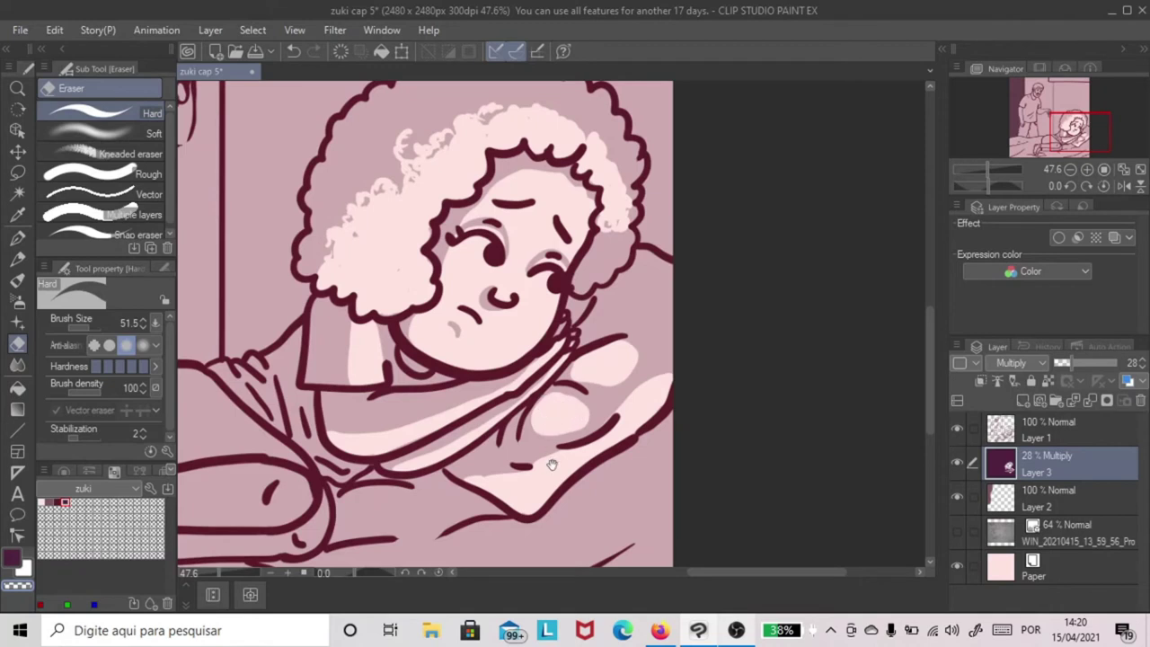
# - Outline and clear a long curved highlight on the bed sheet below the pillow
pyautogui.moveTo(628, 490)
pyautogui.mouseDown()
pyautogui.moveTo(693, 405)
pyautogui.moveTo(443, 531)
pyautogui.mouseUp()
pyautogui.press('g')
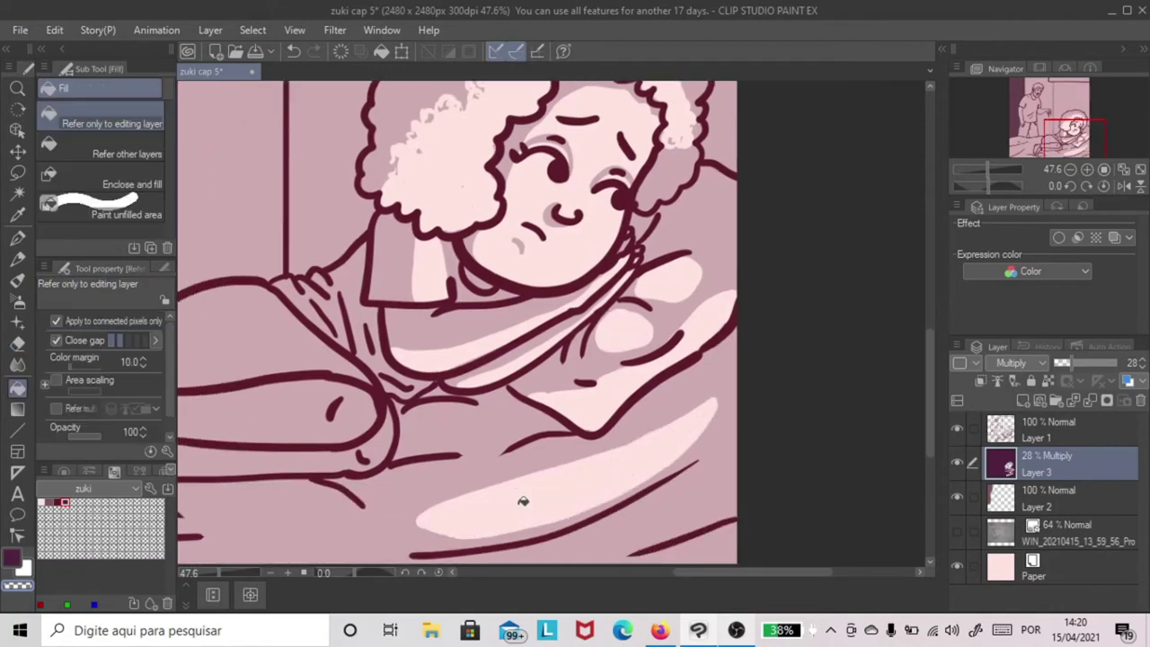
pyautogui.click(520, 495)
pyautogui.moveTo(520, 495); pyautogui.dragTo(696, 490)
# - Erase highlights over the woman's knees and along the lower edges of both lower legs
pyautogui.press('e')
pyautogui.moveTo(516, 424)
pyautogui.mouseDown()
pyautogui.moveTo(530, 414)
pyautogui.moveTo(436, 430)
pyautogui.moveTo(521, 434)
pyautogui.mouseUp()
pyautogui.scroll(-5, 978, 165)
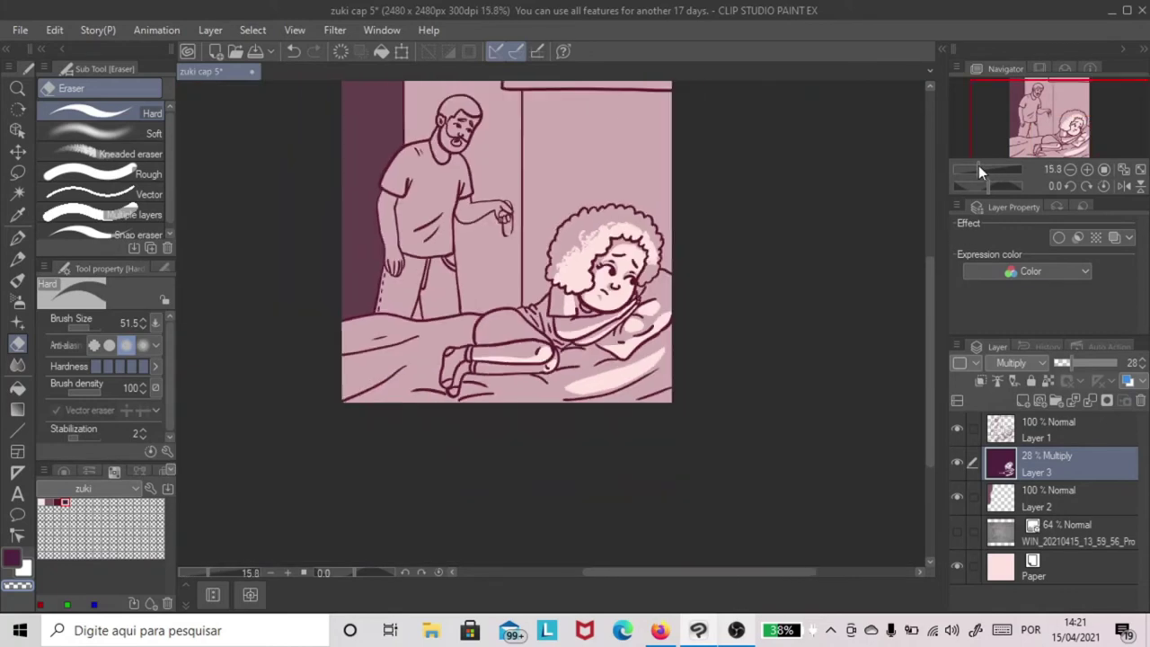
pyautogui.scroll(5, 978, 165)
pyautogui.moveTo(353, 461); pyautogui.dragTo(537, 452)
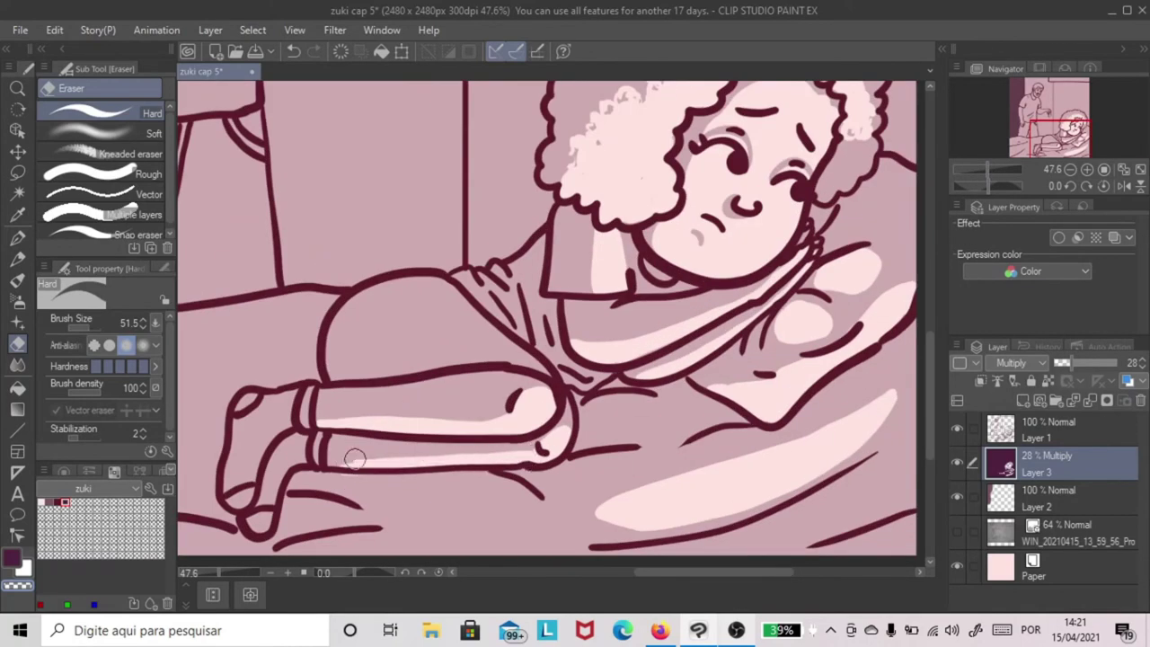
# - Shape the highlights on both of the woman's socks down to the toes
pyautogui.press('p')
pyautogui.moveTo(363, 481)
pyautogui.mouseDown()
pyautogui.moveTo(319, 456)
pyautogui.moveTo(261, 467)
pyautogui.moveTo(242, 503)
pyautogui.mouseUp()
pyautogui.press('e')
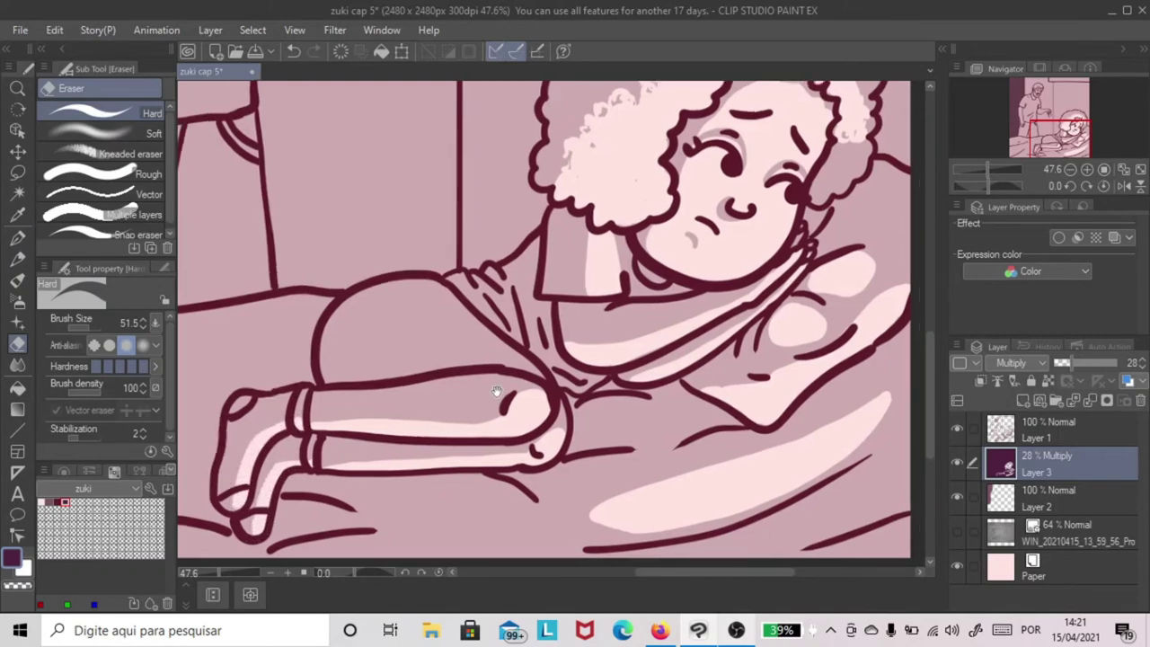
# - Erase highlights from the folds of the woman's shirt around her waist
pyautogui.moveTo(495, 393); pyautogui.dragTo(397, 442)
pyautogui.moveTo(359, 341); pyautogui.dragTo(424, 411)
pyautogui.moveTo(382, 314)
pyautogui.mouseDown()
pyautogui.moveTo(402, 366)
pyautogui.moveTo(674, 242)
pyautogui.mouseUp()
# - Clear sheet highlights below the woman's legs, beside her knees and across the foot end of the bed
pyautogui.moveTo(557, 404)
pyautogui.mouseDown()
pyautogui.moveTo(682, 440)
pyautogui.moveTo(640, 411)
pyautogui.mouseUp()
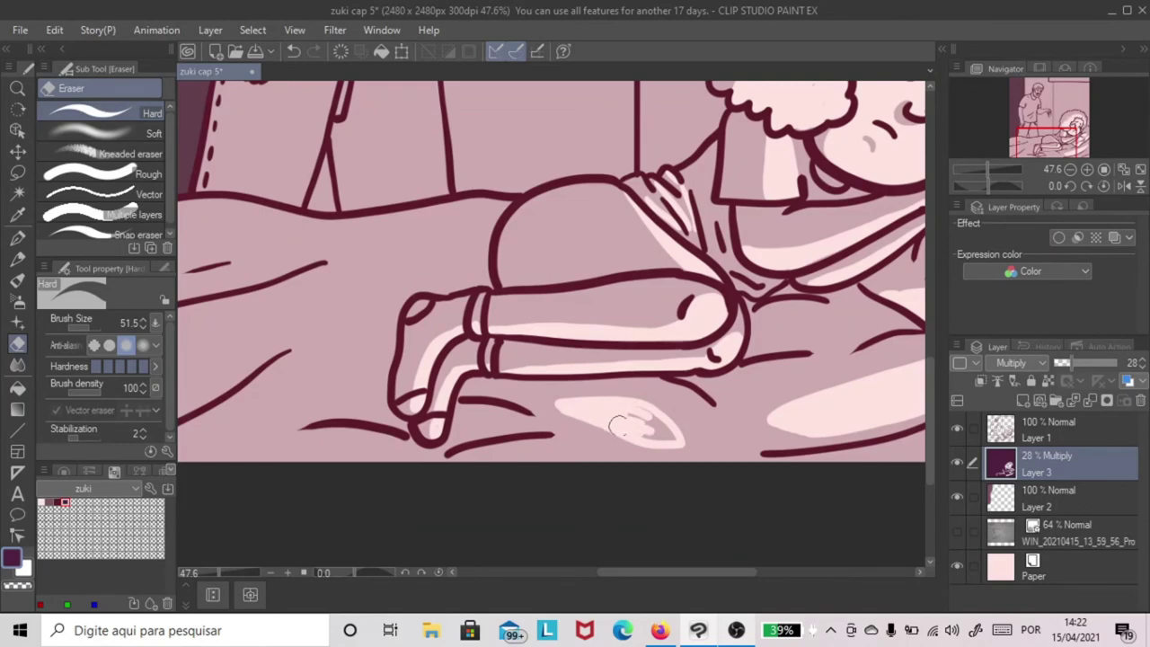
pyautogui.moveTo(790, 332); pyautogui.dragTo(856, 324)
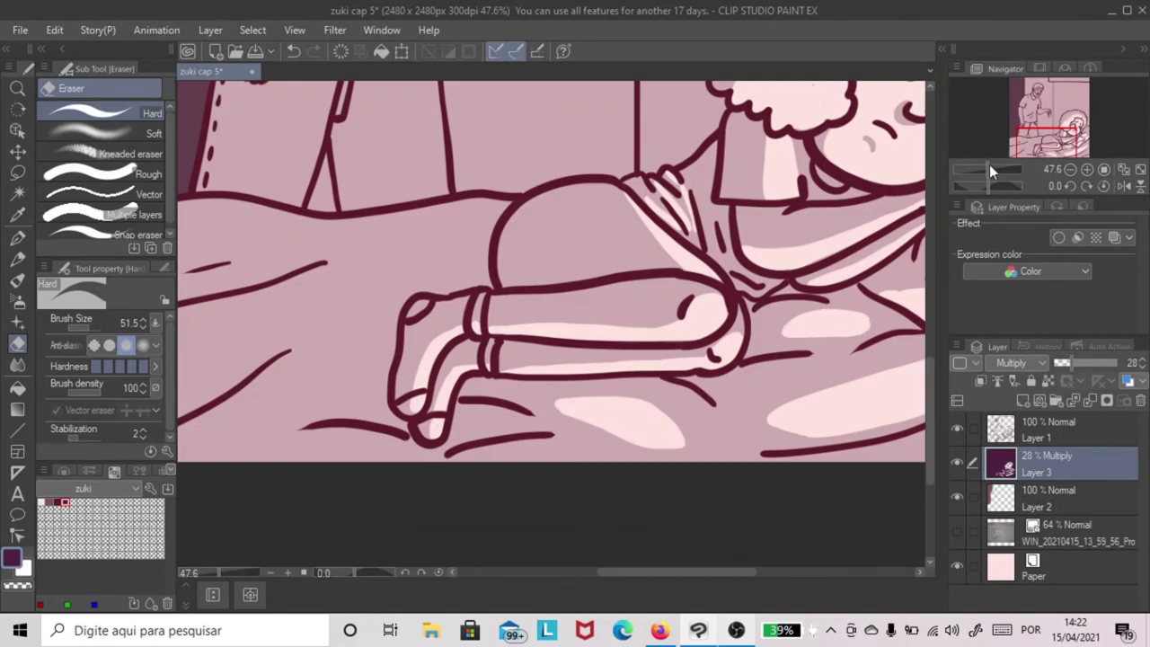
pyautogui.moveTo(991, 170); pyautogui.dragTo(981, 171)
pyautogui.press('g')
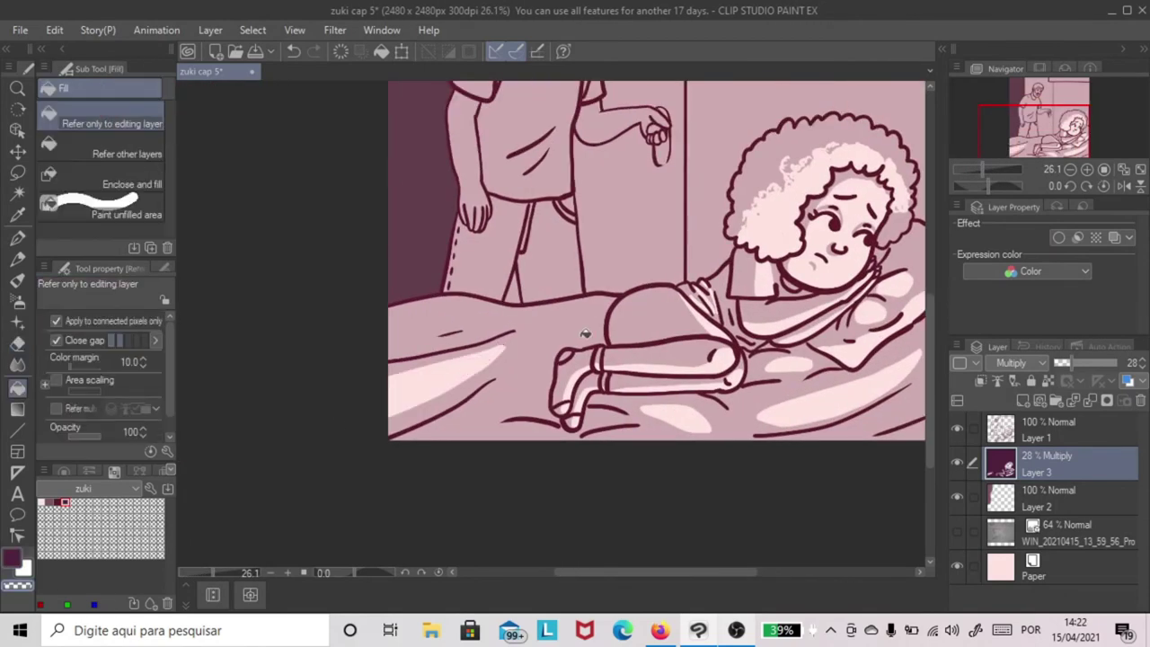
# - Erase the shading from the man's face, beard and ear, and add stippled highlights to the front of his hair
pyautogui.scroll(8, 585, 333)
pyautogui.press('e')
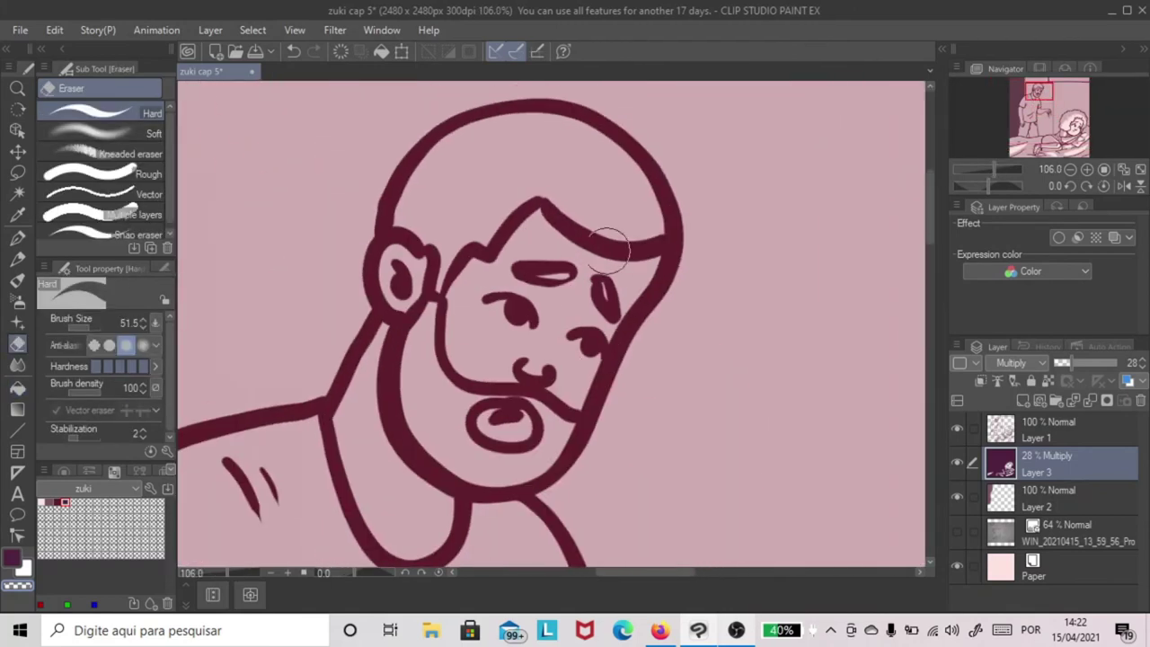
pyautogui.moveTo(552, 236)
pyautogui.mouseDown()
pyautogui.moveTo(447, 457)
pyautogui.moveTo(451, 414)
pyautogui.mouseUp()
pyautogui.moveTo(500, 395)
pyautogui.mouseDown()
pyautogui.moveTo(550, 231)
pyautogui.moveTo(593, 386)
pyautogui.mouseUp()
pyautogui.moveTo(402, 261); pyautogui.dragTo(401, 310)
pyautogui.moveTo(490, 202)
pyautogui.mouseDown()
pyautogui.moveTo(468, 239)
pyautogui.moveTo(479, 196)
pyautogui.moveTo(446, 240)
pyautogui.moveTo(541, 195)
pyautogui.moveTo(649, 197)
pyautogui.moveTo(658, 210)
pyautogui.moveTo(621, 189)
pyautogui.moveTo(562, 184)
pyautogui.moveTo(619, 190)
pyautogui.mouseUp()
pyautogui.moveTo(502, 194)
pyautogui.mouseDown()
pyautogui.moveTo(457, 205)
pyautogui.moveTo(415, 247)
pyautogui.mouseUp()
# - Erase a highlight on the man's neck beneath the jaw, leaving shadow beside the collar
pyautogui.click(982, 167)
pyautogui.moveTo(981, 168); pyautogui.dragTo(990, 168)
pyautogui.moveTo(460, 355)
pyautogui.mouseDown()
pyautogui.moveTo(473, 308)
pyautogui.moveTo(470, 393)
pyautogui.moveTo(423, 333)
pyautogui.moveTo(436, 329)
pyautogui.moveTo(440, 346)
pyautogui.mouseUp()
pyautogui.click(984, 171)
pyautogui.moveTo(983, 173); pyautogui.dragTo(988, 171)
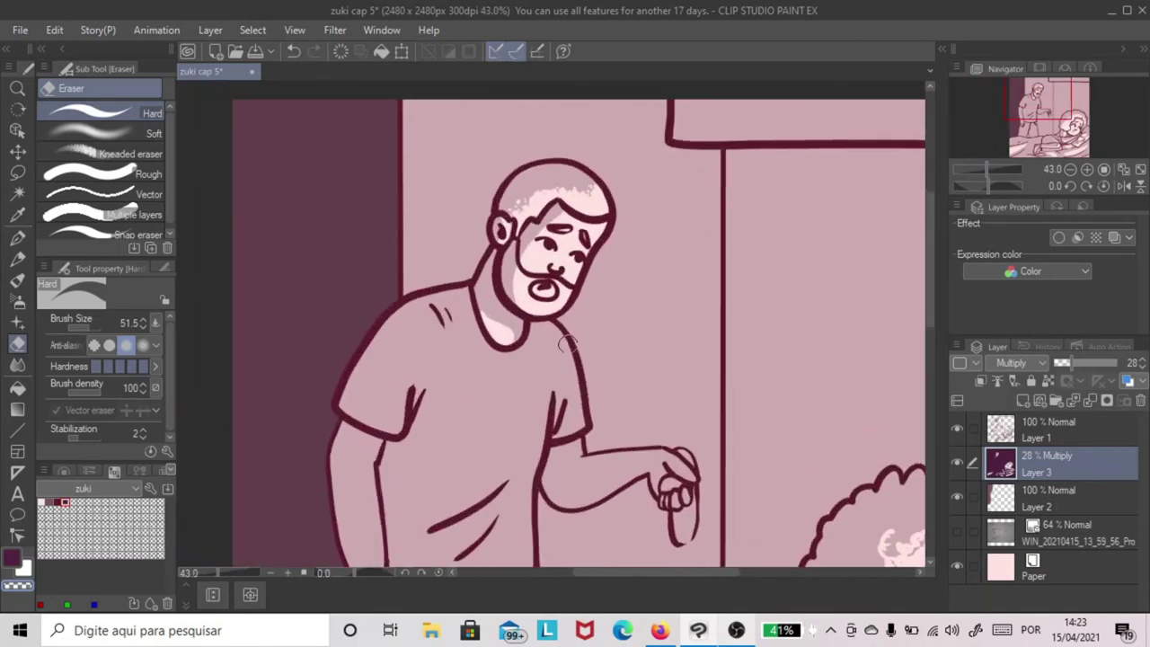
# - Clear highlights on the man's T-shirt: the outstretched arm's sleeve, a diagonal patch across the belly and the lower hem
pyautogui.moveTo(581, 429); pyautogui.dragTo(594, 284)
pyautogui.moveTo(485, 364)
pyautogui.mouseDown()
pyautogui.moveTo(447, 329)
pyautogui.moveTo(532, 271)
pyautogui.mouseUp()
pyautogui.moveTo(535, 331); pyautogui.dragTo(457, 453)
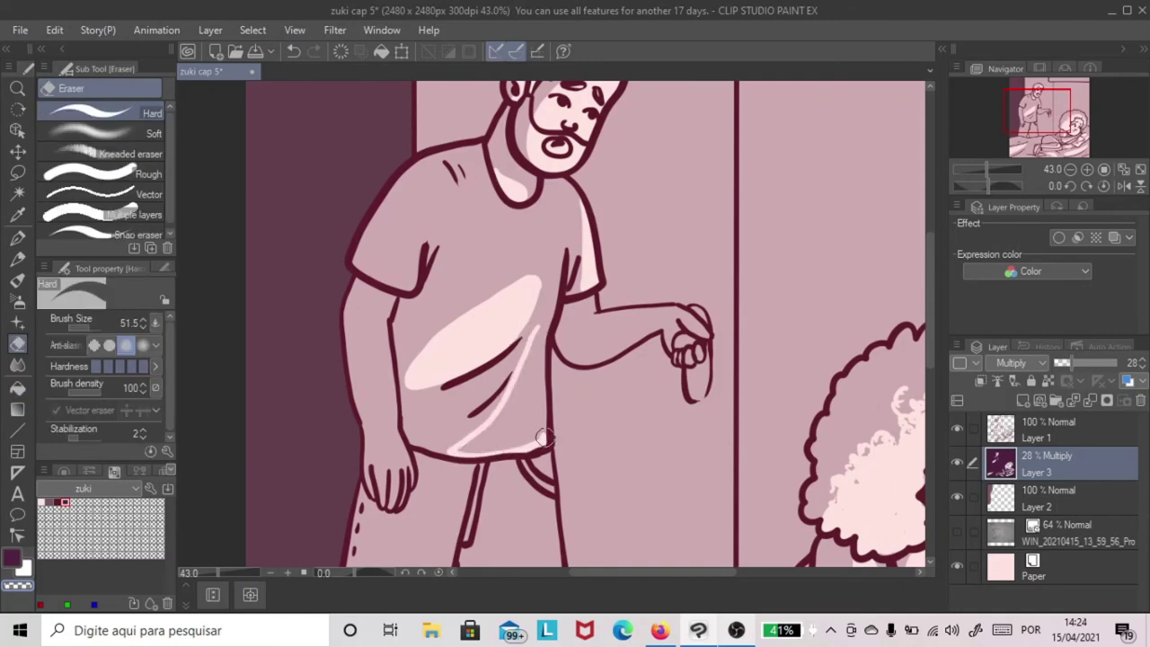
pyautogui.moveTo(521, 411); pyautogui.dragTo(544, 440)
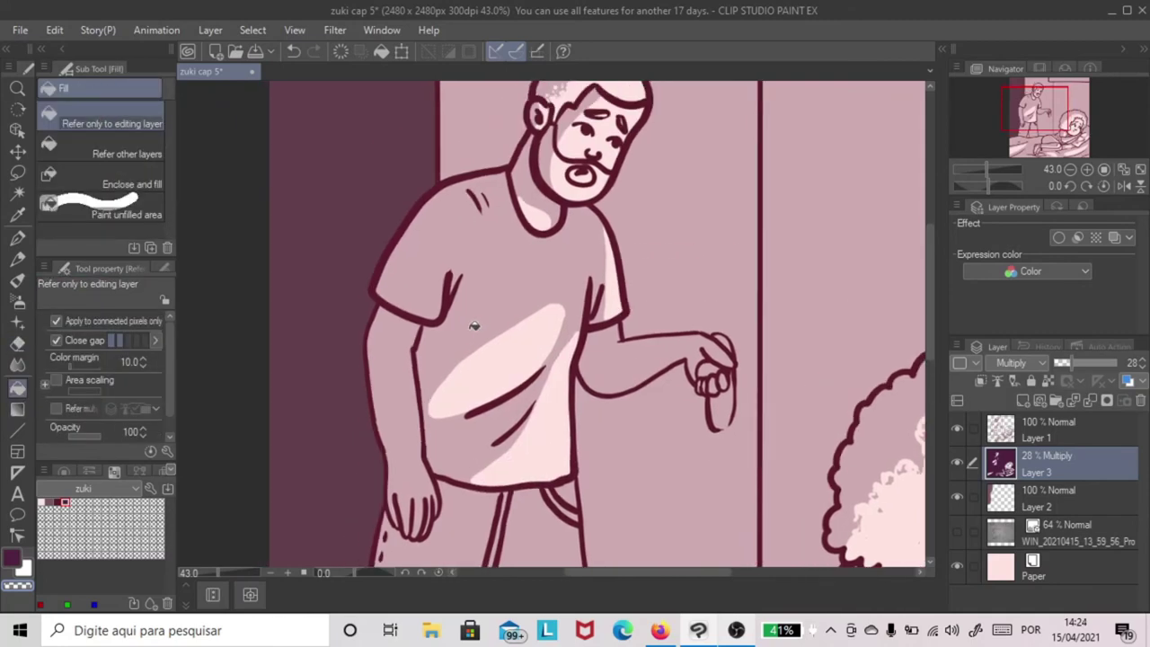
# - Clear further T-shirt highlights on the man's chest and the sleeve of his hanging arm
pyautogui.moveTo(529, 346)
pyautogui.mouseDown()
pyautogui.moveTo(453, 274)
pyautogui.moveTo(502, 287)
pyautogui.moveTo(517, 249)
pyautogui.moveTo(462, 329)
pyautogui.moveTo(477, 308)
pyautogui.moveTo(462, 174)
pyautogui.mouseUp()
pyautogui.press('g')
pyautogui.click(503, 287)
# - Erase highlights along the man's hanging arm and fingers, and along the top of his outstretched forearm and hand
pyautogui.scroll(2, 508, 269)
pyautogui.press('e')
pyautogui.moveTo(436, 216)
pyautogui.mouseDown()
pyautogui.moveTo(435, 339)
pyautogui.moveTo(448, 218)
pyautogui.moveTo(437, 323)
pyautogui.mouseUp()
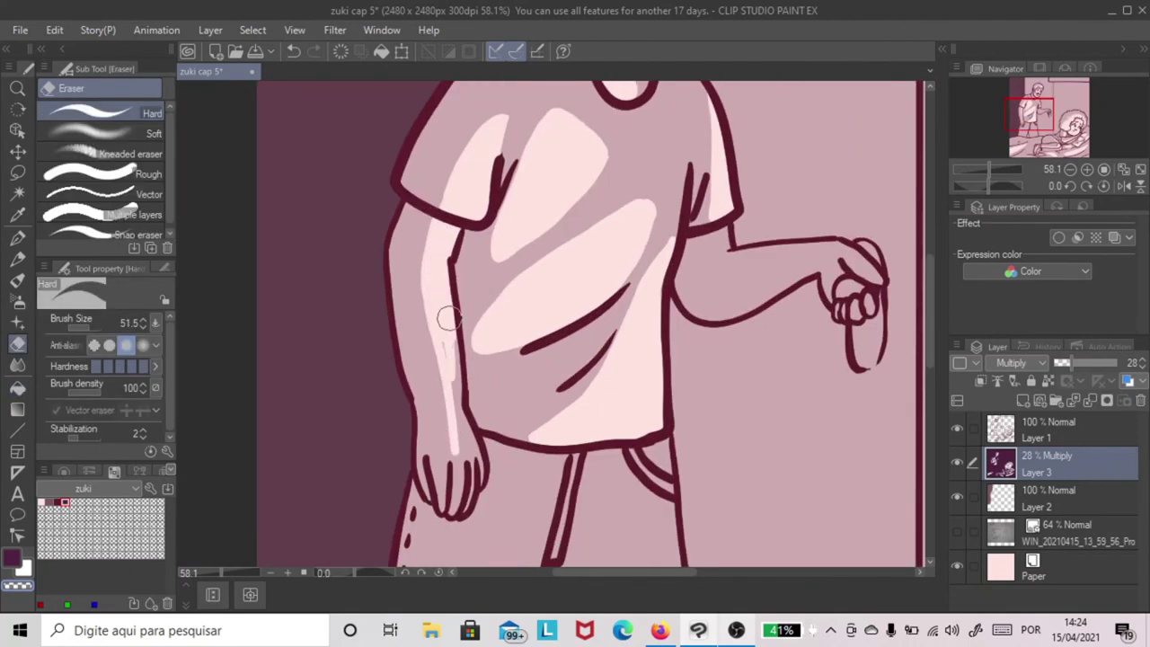
pyautogui.moveTo(460, 464); pyautogui.dragTo(438, 343)
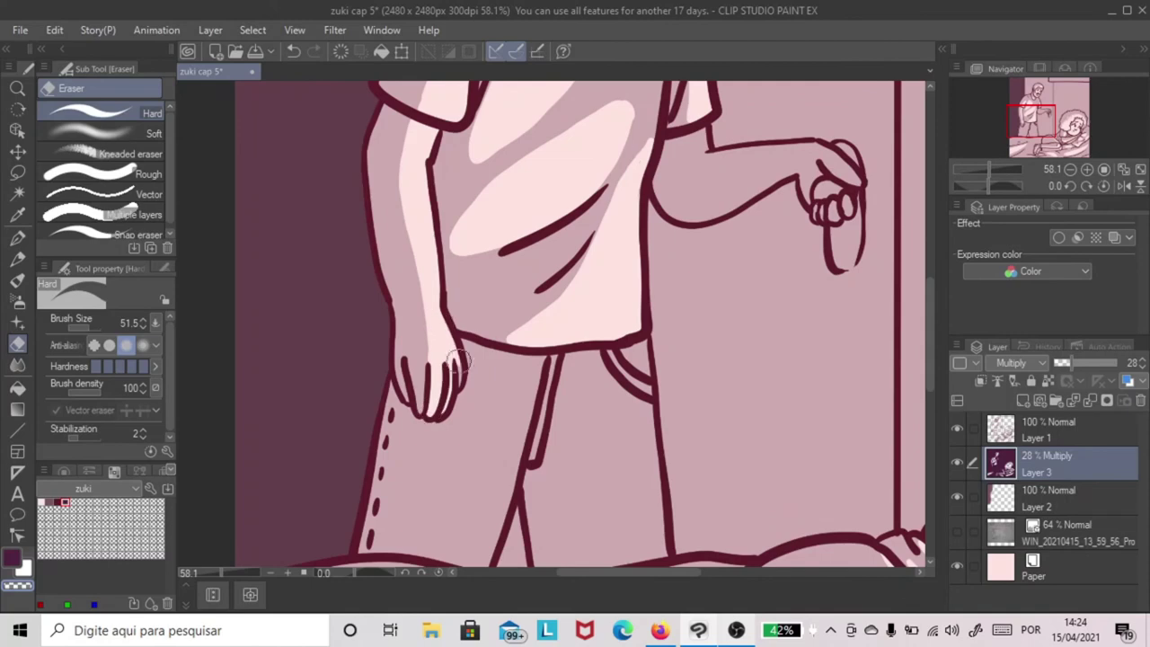
pyautogui.moveTo(705, 137)
pyautogui.mouseDown()
pyautogui.moveTo(489, 244)
pyautogui.moveTo(615, 270)
pyautogui.mouseUp()
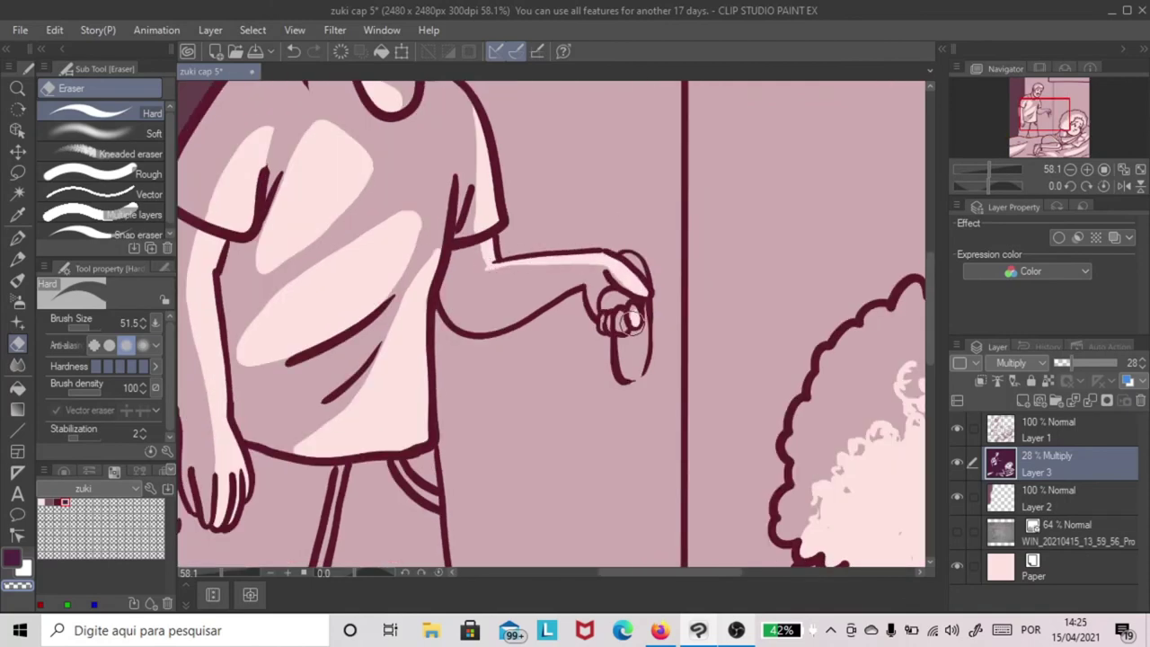
# - Clear highlights on the man's trouser leg with the curved pocket, along its outer edge and down the thigh
pyautogui.scroll(-2, 988, 162)
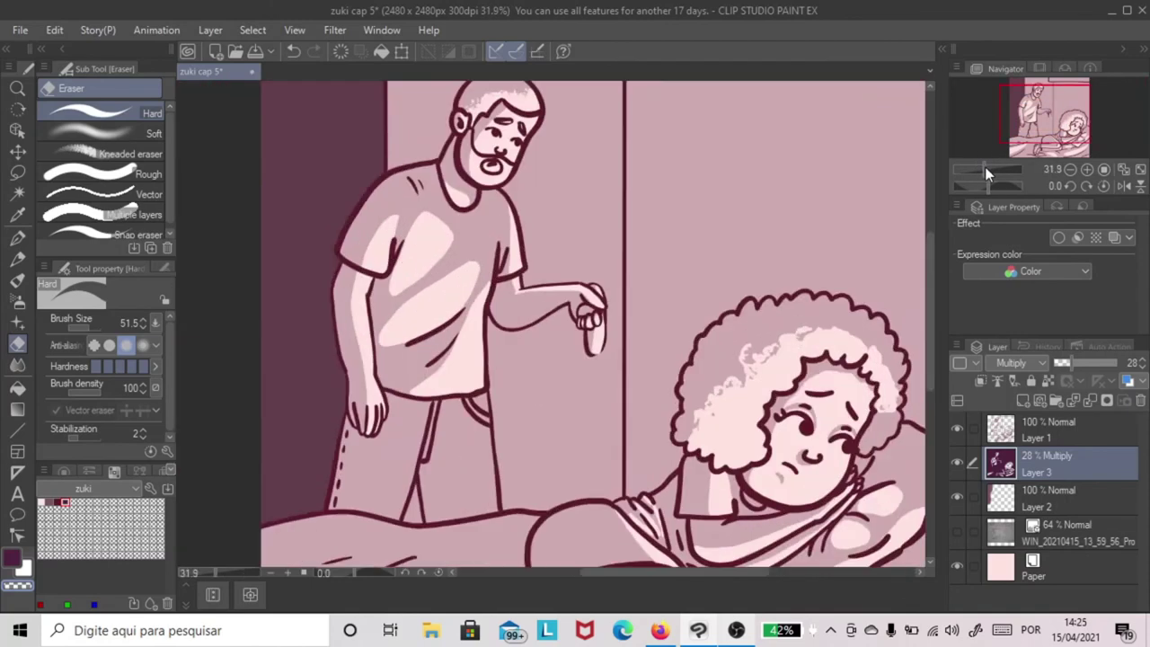
pyautogui.scroll(1, 527, 333)
pyautogui.moveTo(526, 333)
pyautogui.mouseDown()
pyautogui.moveTo(566, 395)
pyautogui.moveTo(537, 375)
pyautogui.mouseUp()
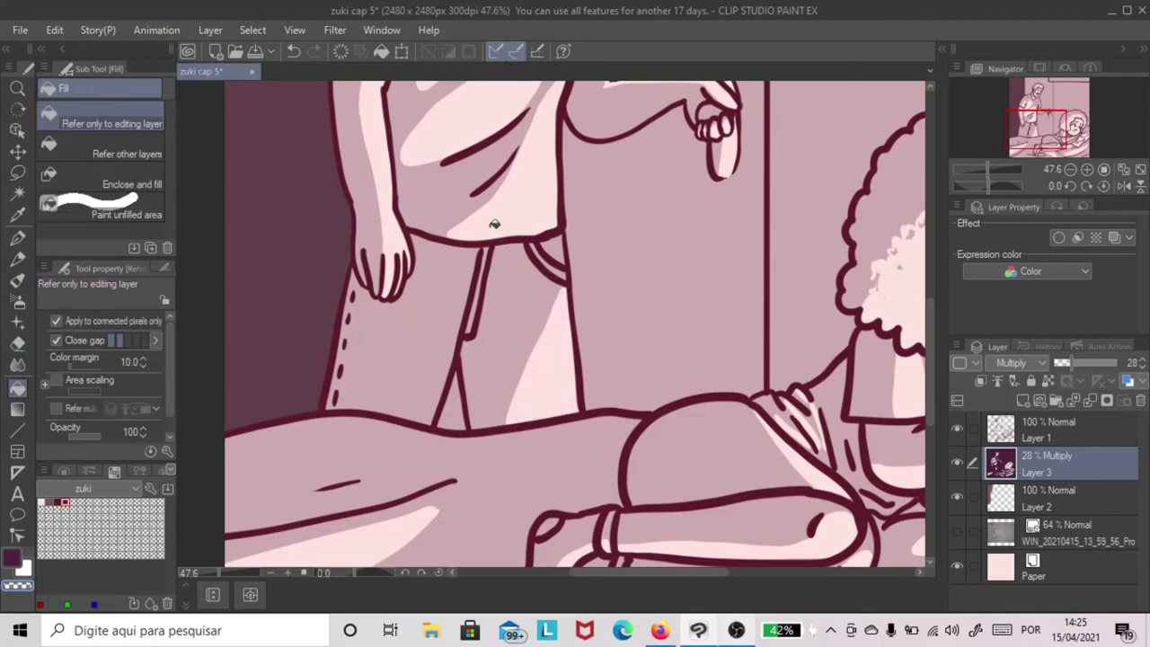
pyautogui.moveTo(499, 253)
pyautogui.mouseDown()
pyautogui.moveTo(506, 346)
pyautogui.moveTo(526, 257)
pyautogui.mouseUp()
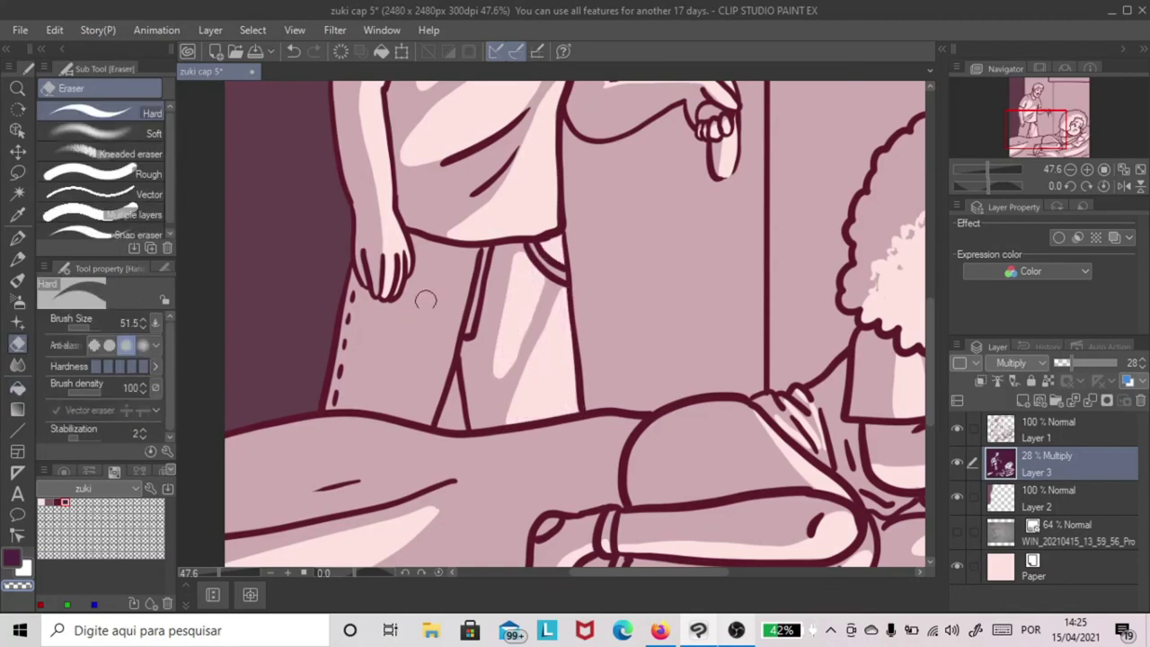
# - Clear a diagonal highlight on the man's trouser leg with the dashed side seam, running down towards the bed
pyautogui.moveTo(426, 300); pyautogui.dragTo(377, 357)
pyautogui.press('g')
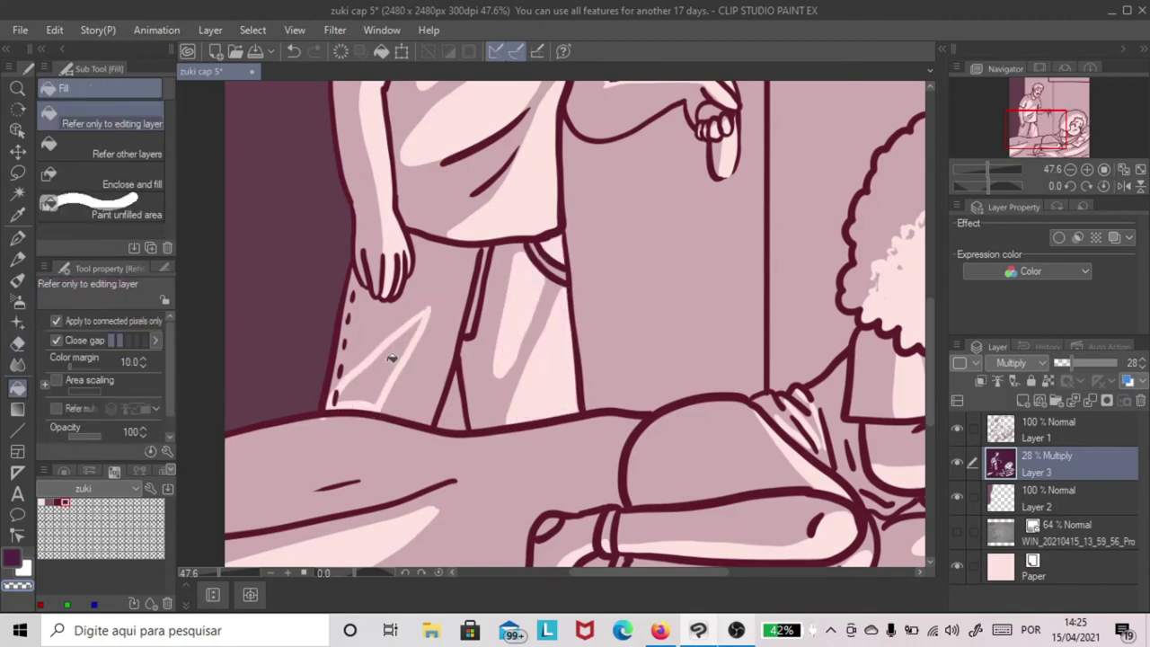
pyautogui.moveTo(988, 169); pyautogui.dragTo(975, 168)
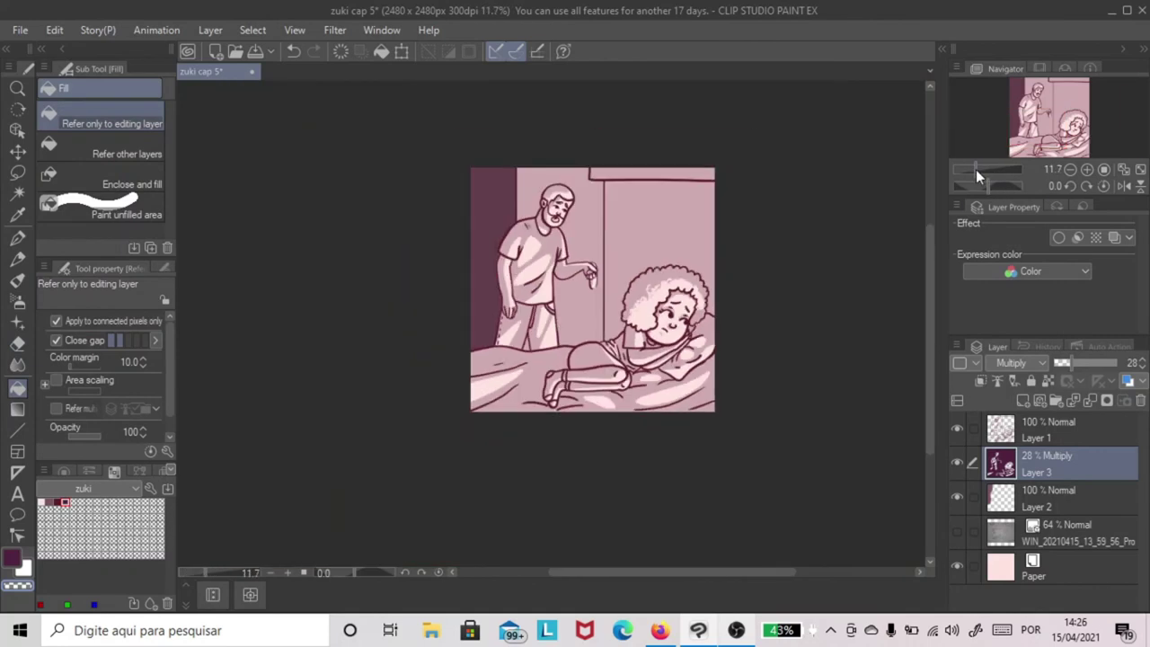
pyautogui.scroll(3, 641, 290)
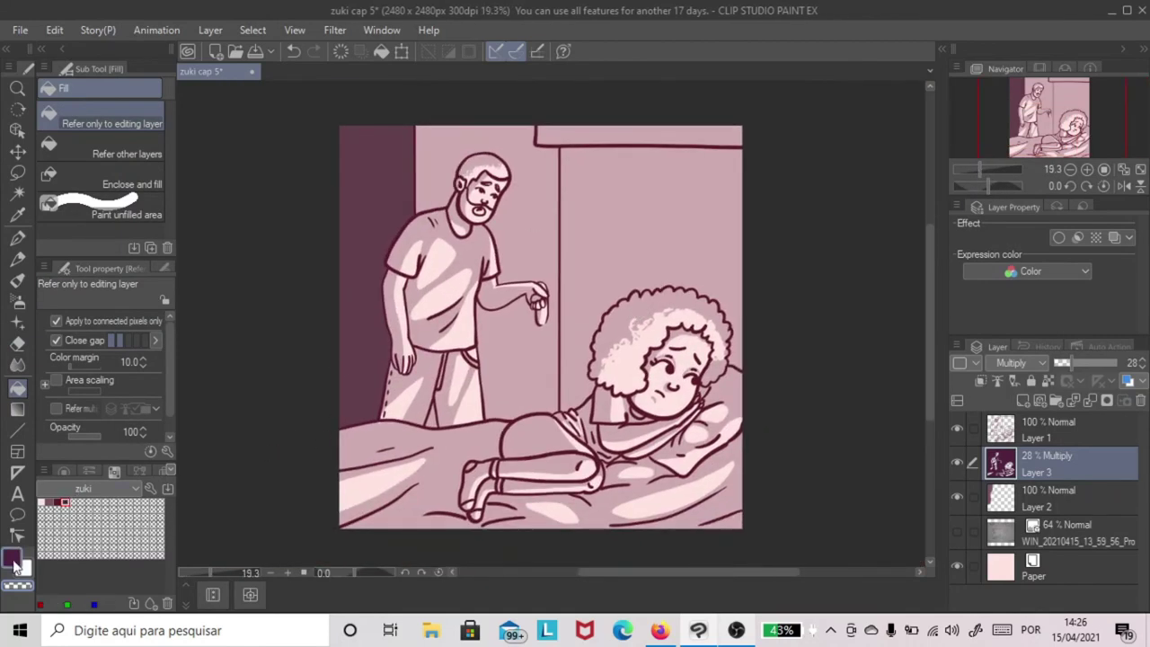
# - Fill the caption box above the wall with white on Layer 1 and add the text "depois da escola" in it
pyautogui.click(1030, 419)
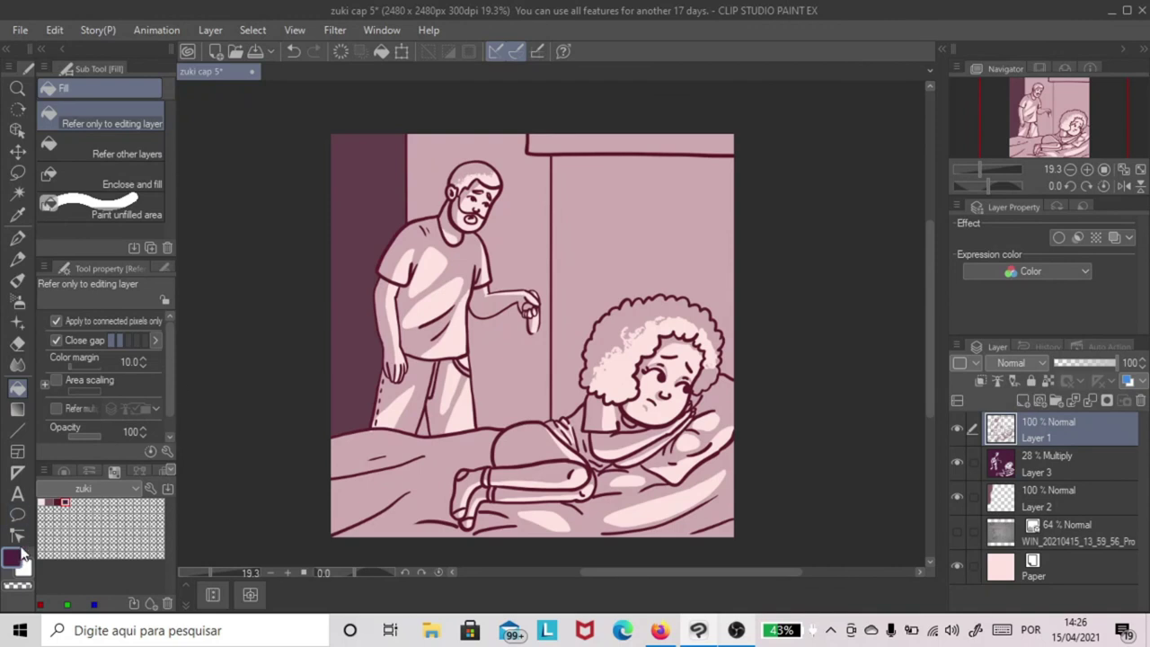
pyautogui.click(634, 144)
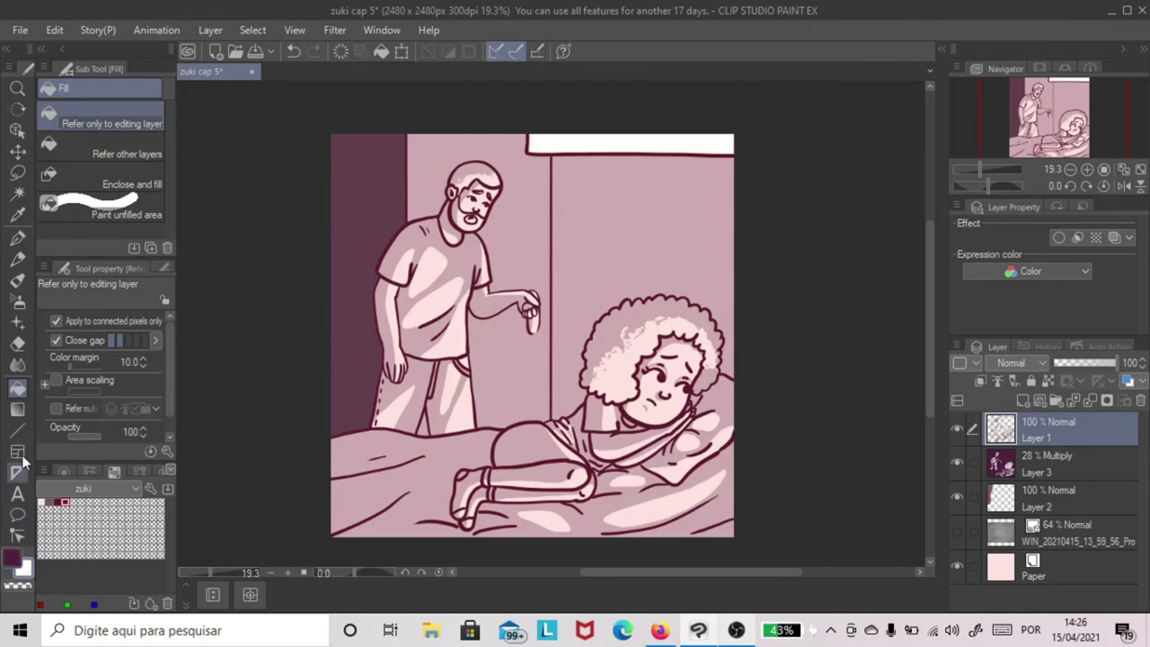
pyautogui.click(17, 492)
pyautogui.click(543, 143)
pyautogui.write('dd')
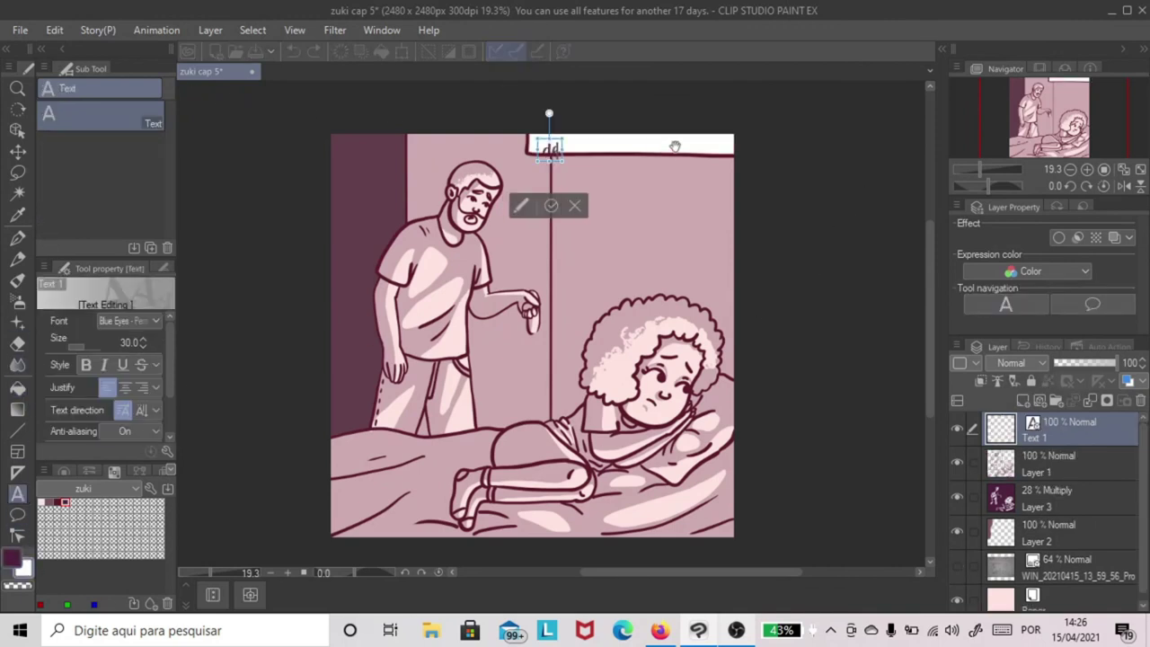
pyautogui.write('pois da escola')
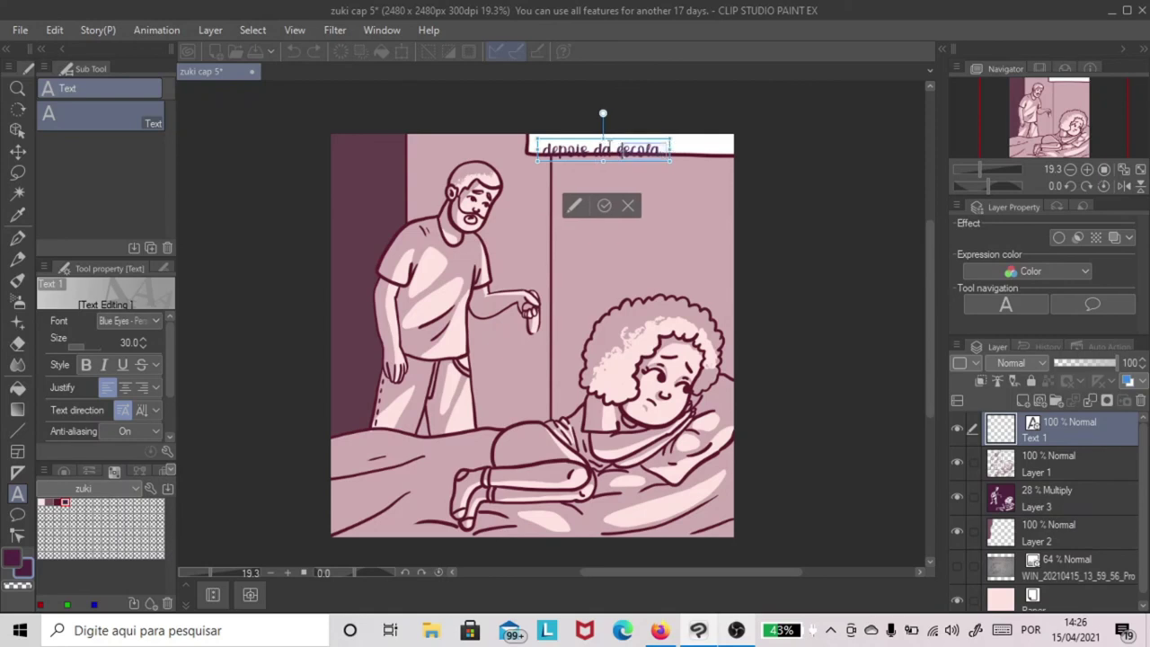
# - Set the caption's font to Arial and complete it as "depois da escola...", keeping it level inside the white box
pyautogui.click(146, 320)
pyautogui.click(36, 311)
pyautogui.moveTo(629, 197); pyautogui.dragTo(641, 193)
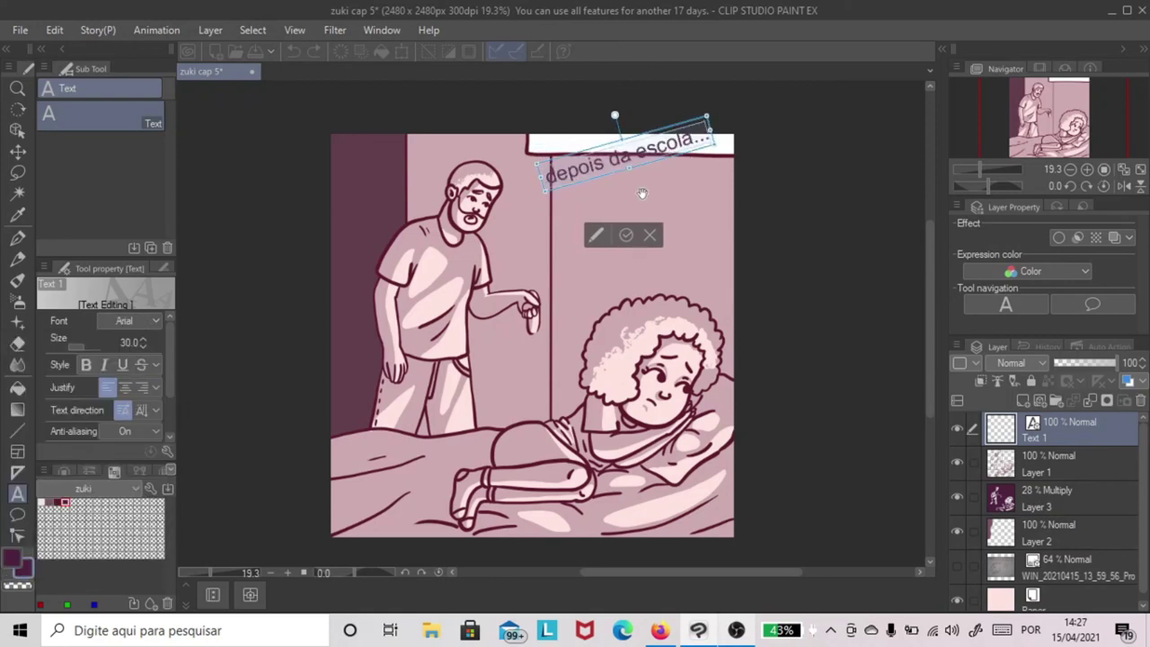
pyautogui.hotkey('ctrl', 'z')
pyautogui.click(1085, 466)
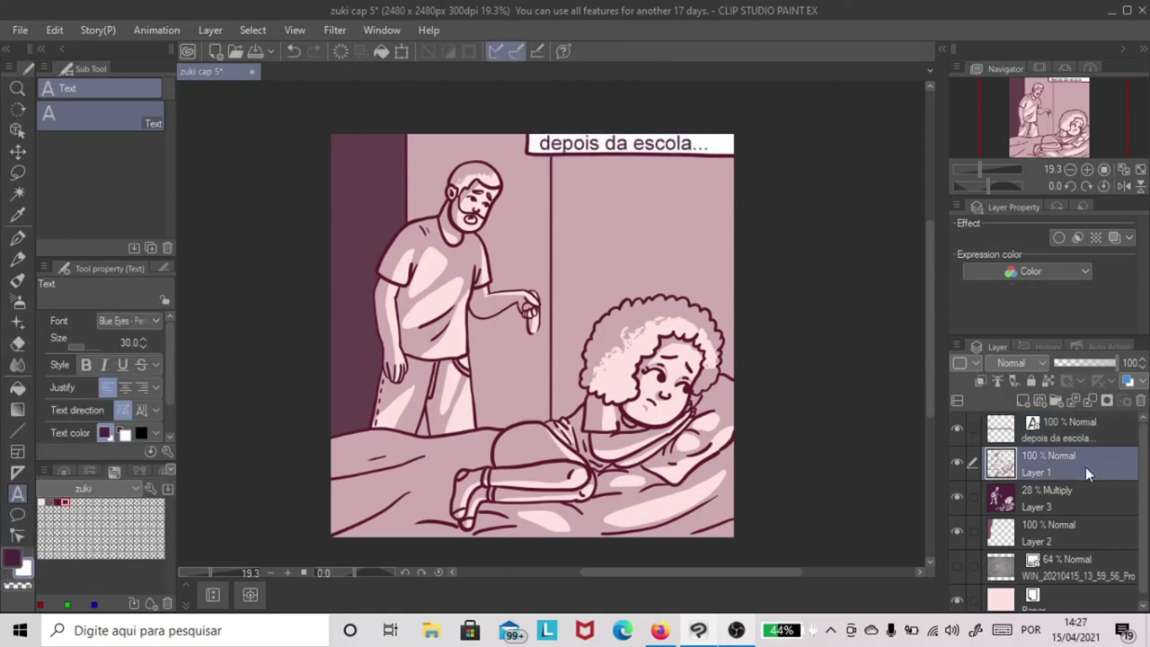